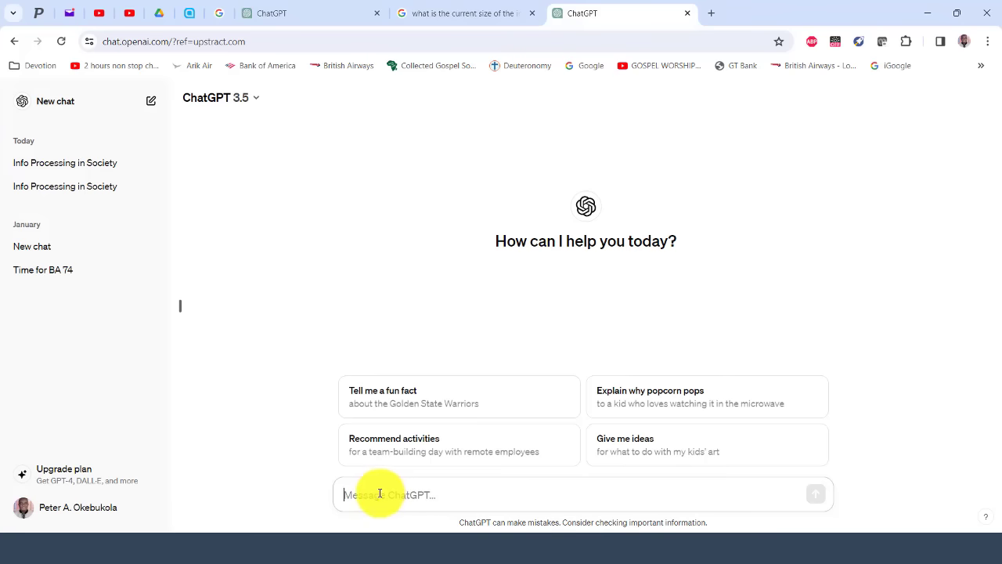
# - Switch to the PDF in Acrobat and copy the highlighted phrase "Information processing and its roles in society"
pyautogui.hotkey('alt', 'Tab')
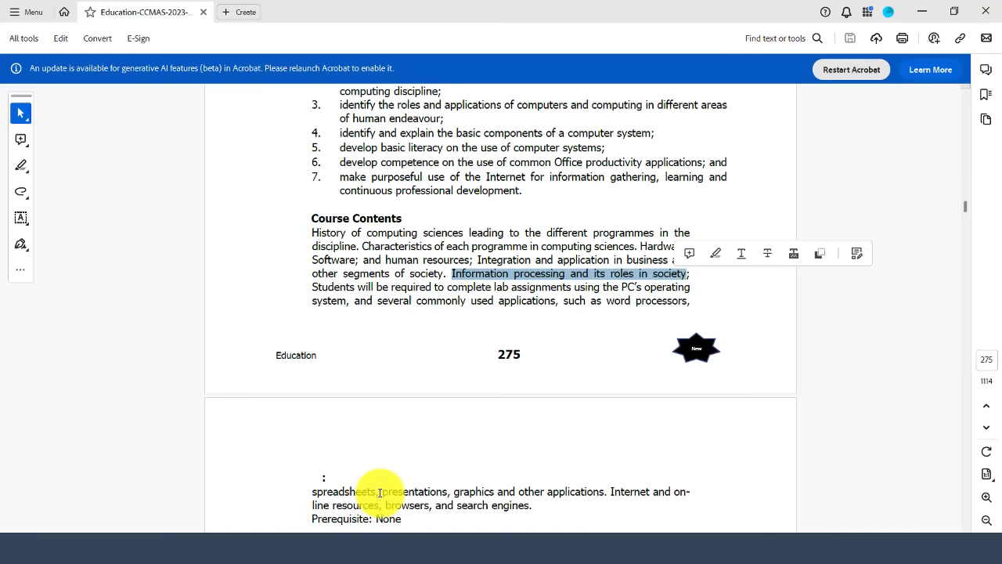
pyautogui.rightClick(538, 280)
pyautogui.press('Escape')
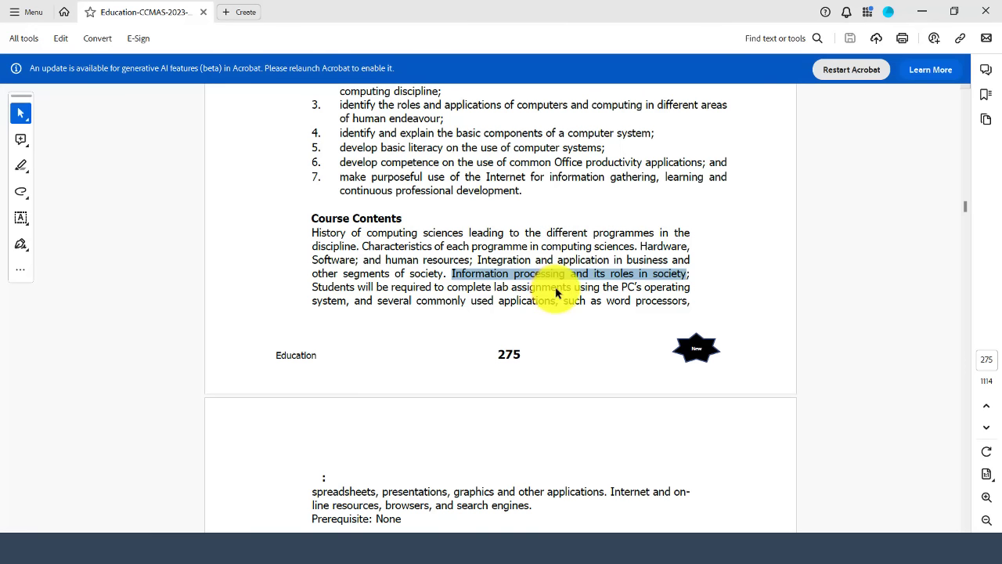
# - Send ChatGPT the prompt "I need a lesson plan for undergraduates on Information processing and its roles in society"
pyautogui.hotkey('alt', 'Tab')
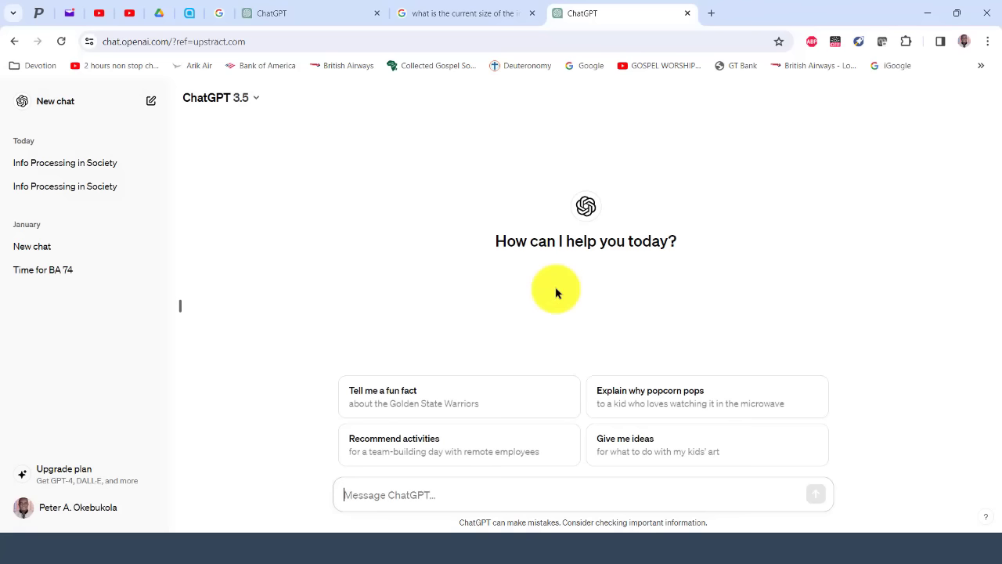
pyautogui.hotkey('ctrl', 'v')
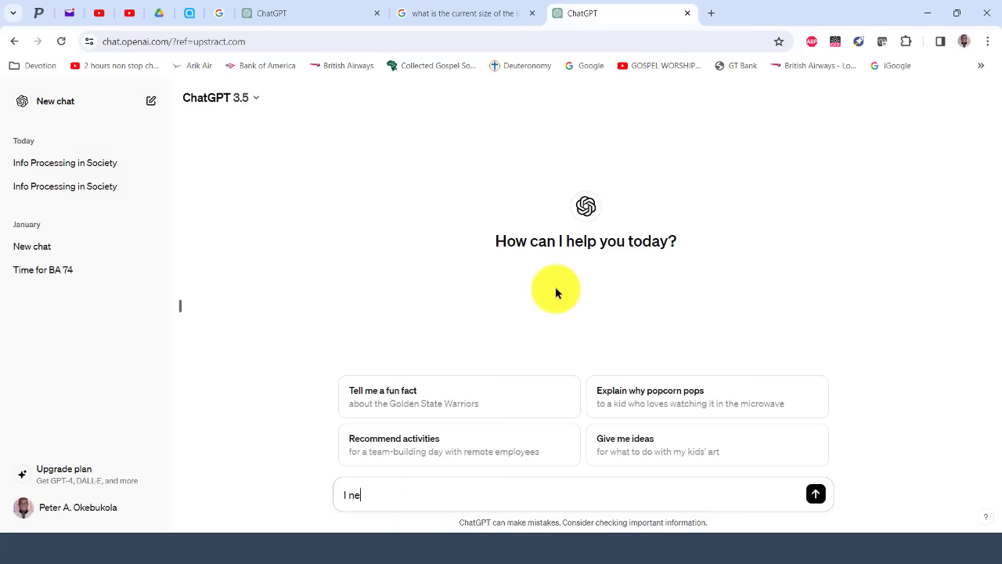
pyautogui.write('ed a lesson plan for under')
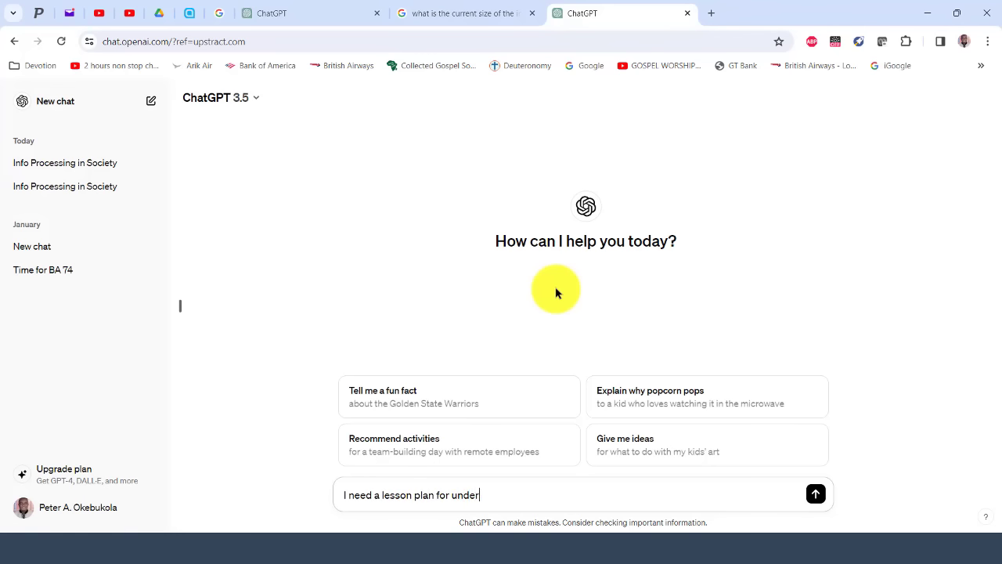
pyautogui.write('graduates on Information processing and its roles in society')
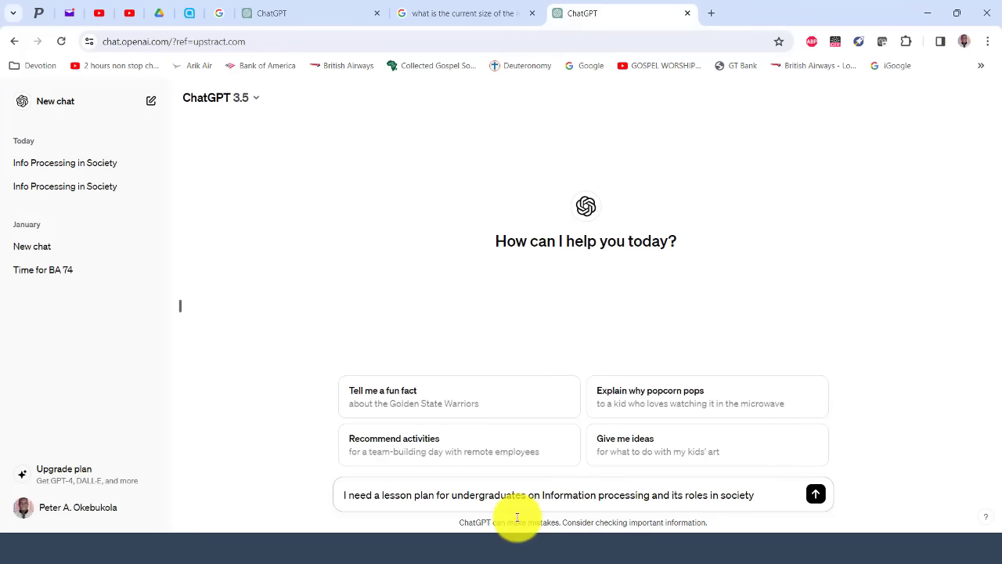
pyautogui.click(816, 495)
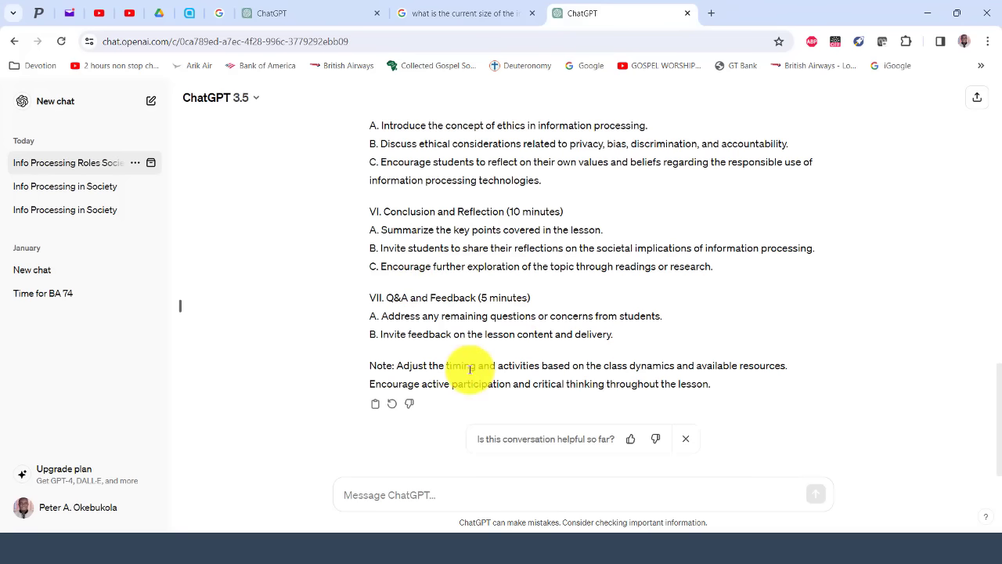
# - Copy the generated lesson plan into the blank Word document beneath the heading "Lesson plan from ChatGPT on COS 101....."
pyautogui.click(376, 406)
pyautogui.hotkey('alt', 'Tab')
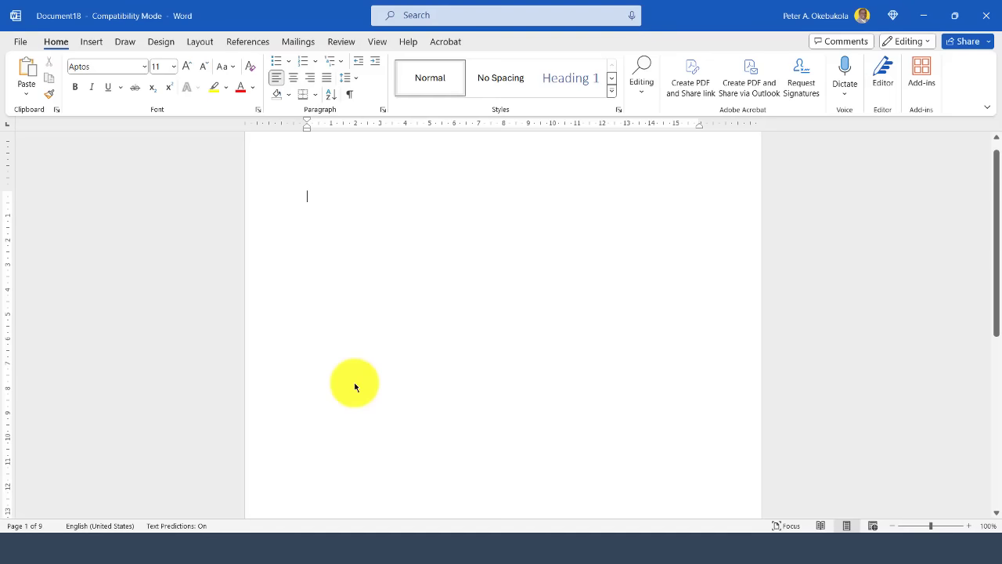
pyautogui.write('4')
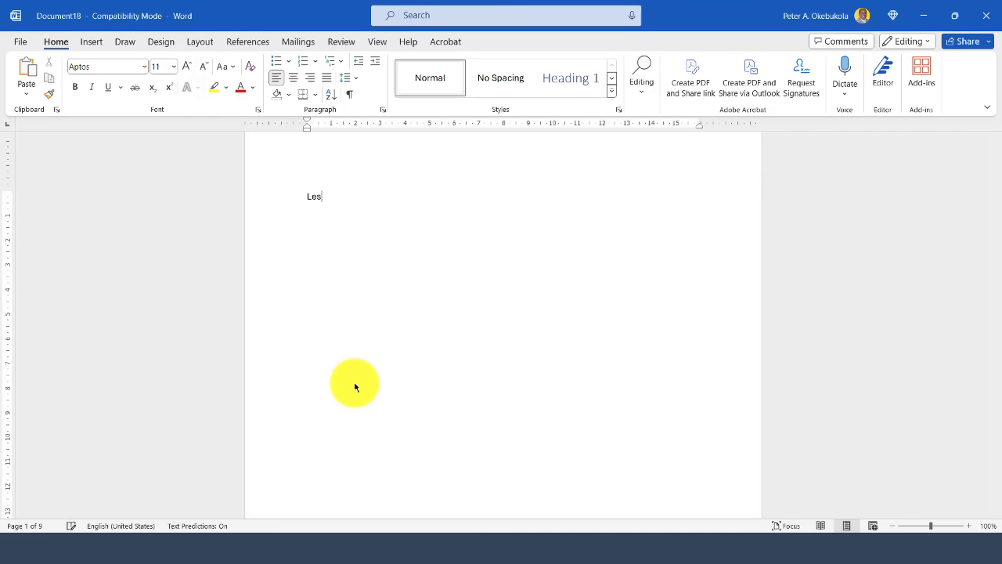
pyautogui.write('esson plan from ChatG')
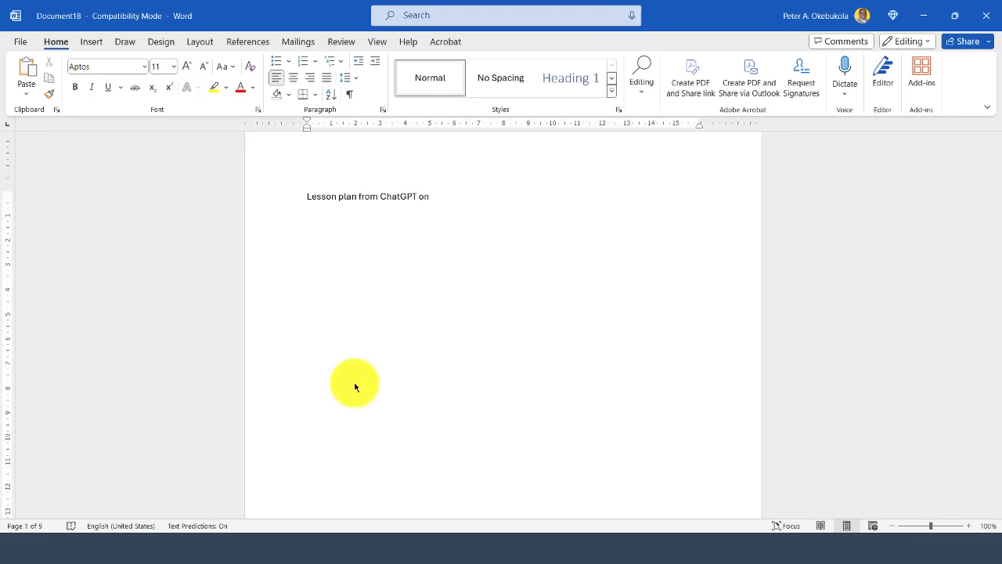
pyautogui.write('PT on COS 101.')
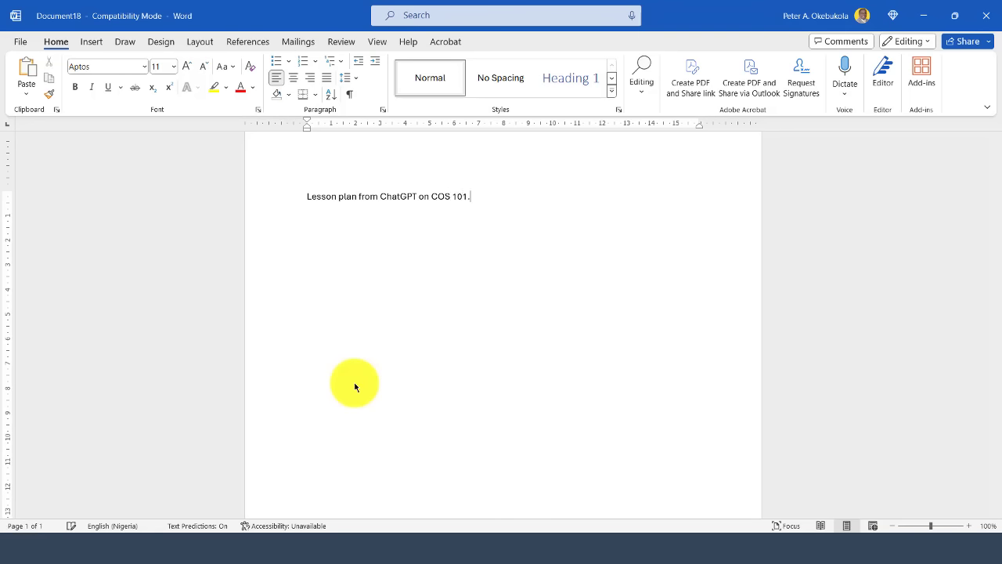
pyautogui.write('....')
pyautogui.press('Return')
pyautogui.hotkey('ctrl', 'v')
# - Format the heading line "Lesson plan from ChatGPT on COS 101....." as centred, bold, 15 pt text
pyautogui.scroll(5, 363, 196)
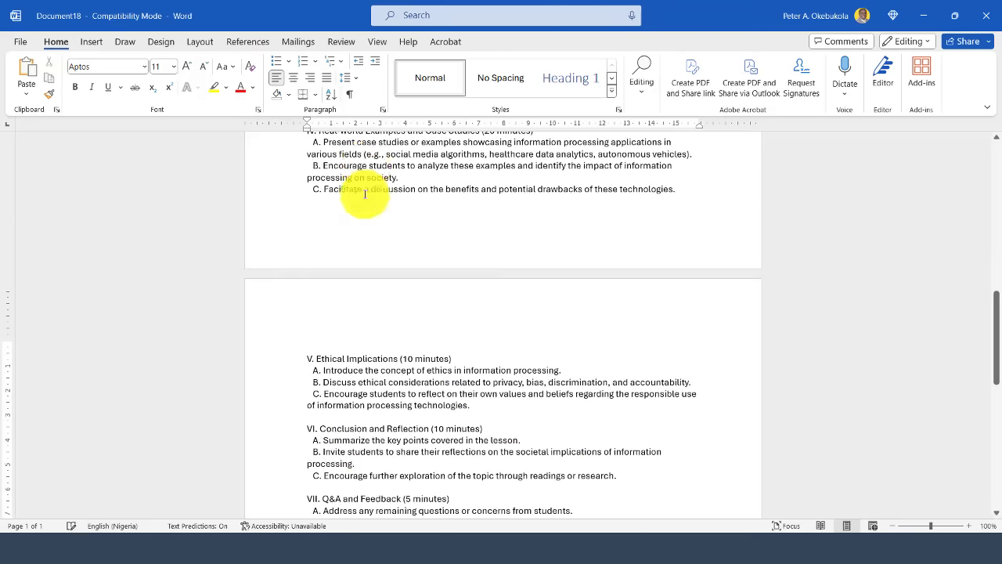
pyautogui.scroll(12, 383, 181)
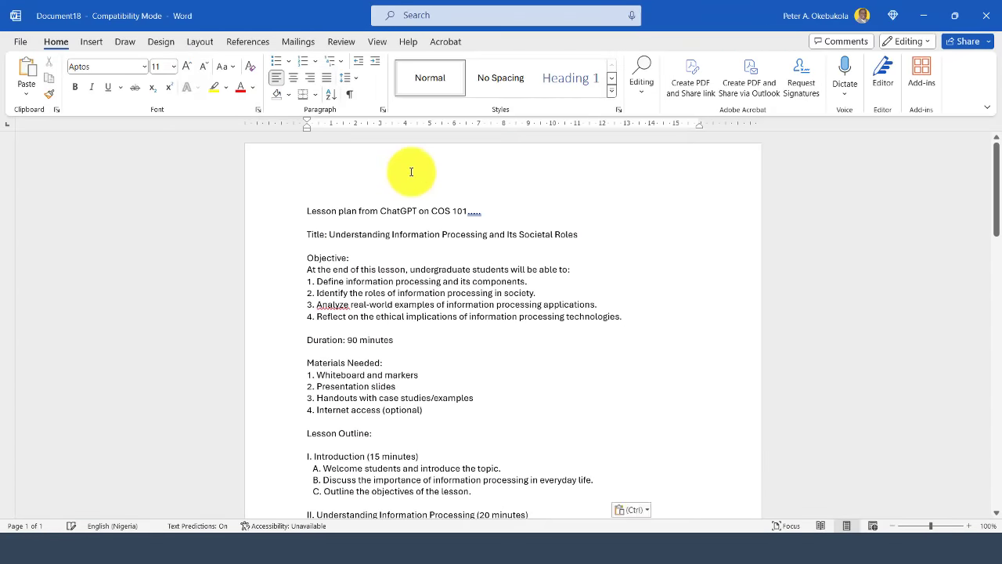
pyautogui.click(266, 214)
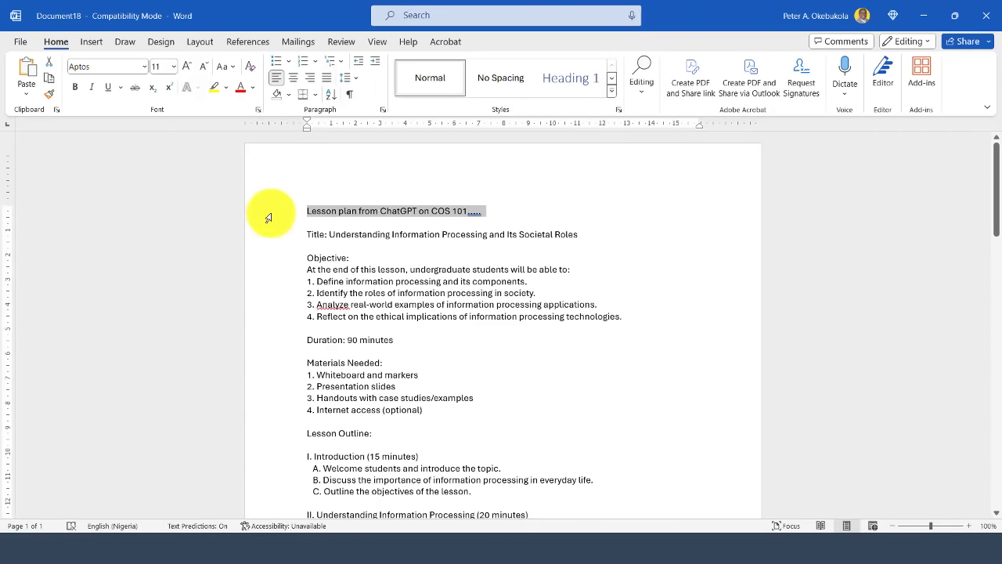
pyautogui.hotkey('ctrl', 'e')
pyautogui.hotkey('ctrl', 'b')
pyautogui.hotkey('ctrl', ']')
pyautogui.hotkey('ctrl', ']')
pyautogui.hotkey('ctrl', ']')
pyautogui.hotkey('ctrl', ']')
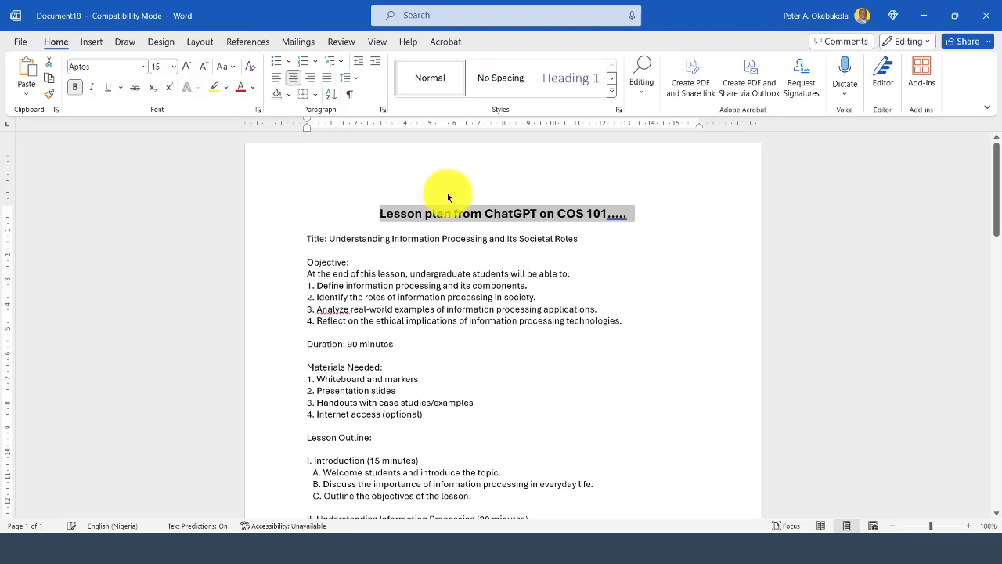
pyautogui.doubleClick(509, 211)
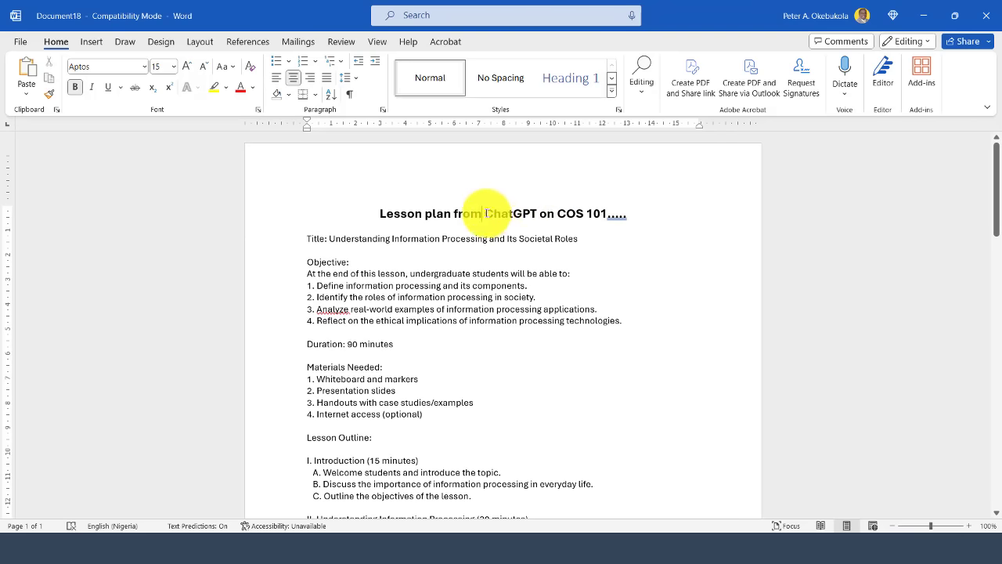
pyautogui.press('Right')
pyautogui.click(214, 87)
# - Place the insertion point on the blank line below the lesson plan's closing note
pyautogui.scroll(-12, 332, 284)
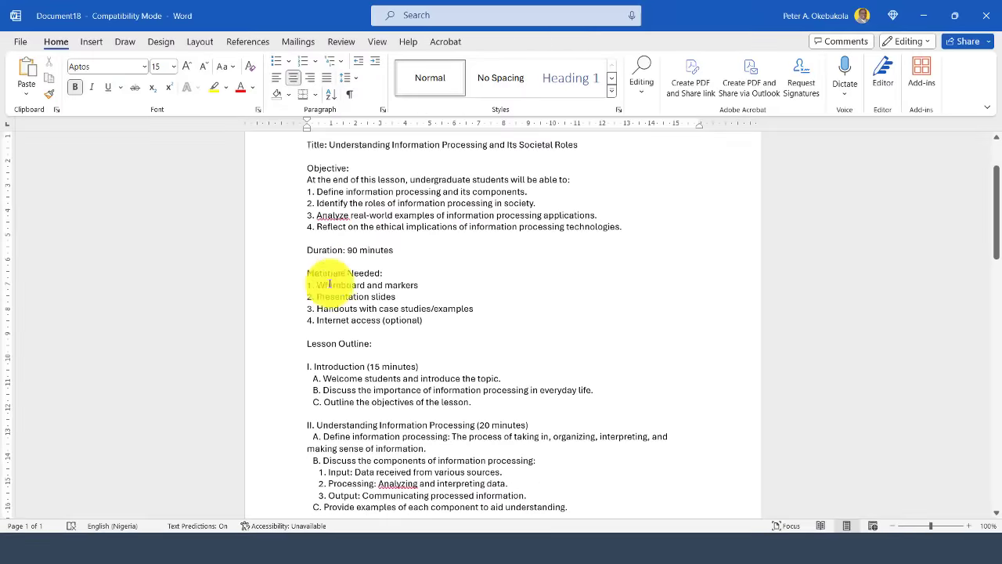
pyautogui.scroll(-15, 332, 283)
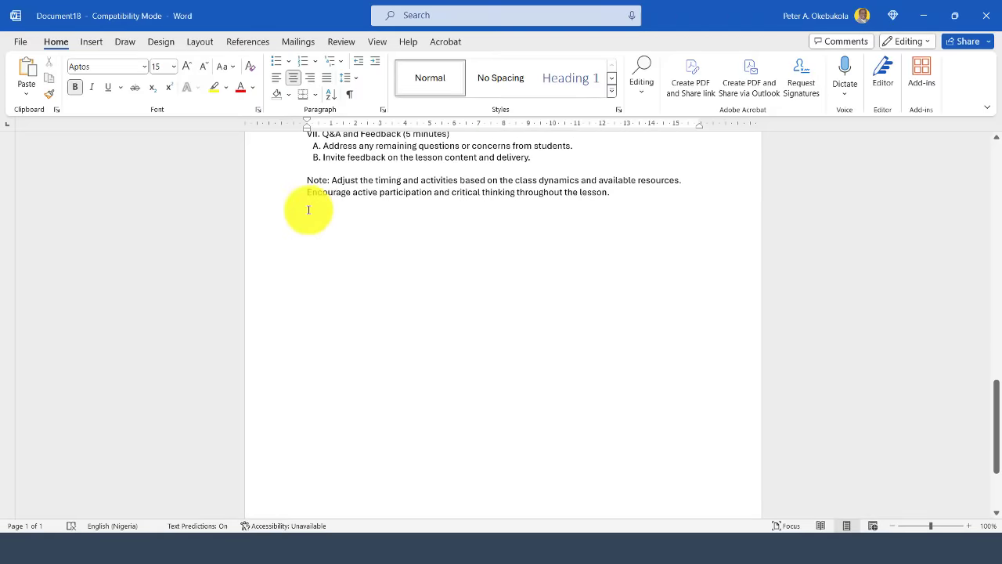
pyautogui.click(315, 219)
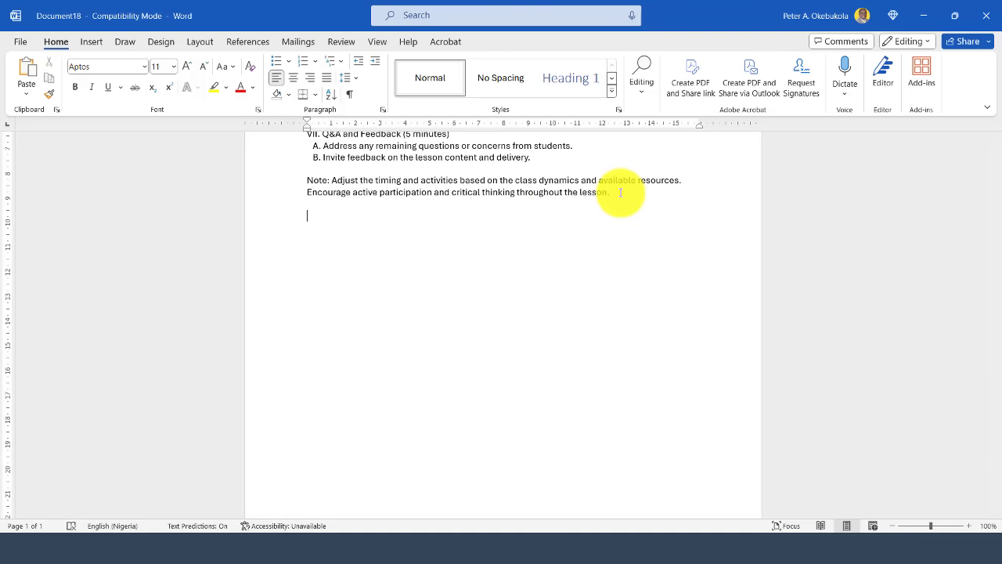
# - Switch back to ChatGPT and send the follow-up prompt "Can you give me for postgraduate students."
pyautogui.hotkey('alt', 'Tab')
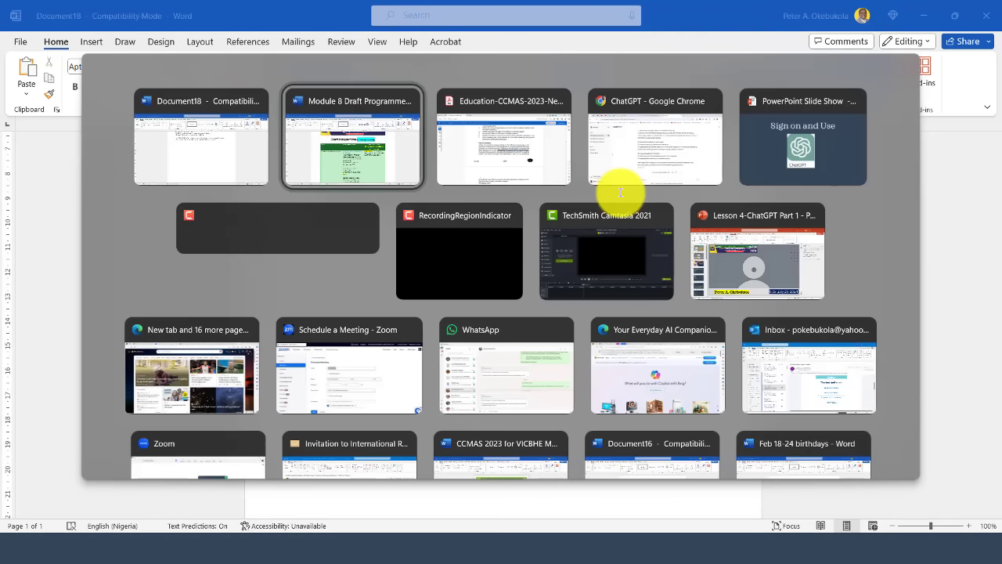
pyautogui.hotkey('alt', 'Tab')
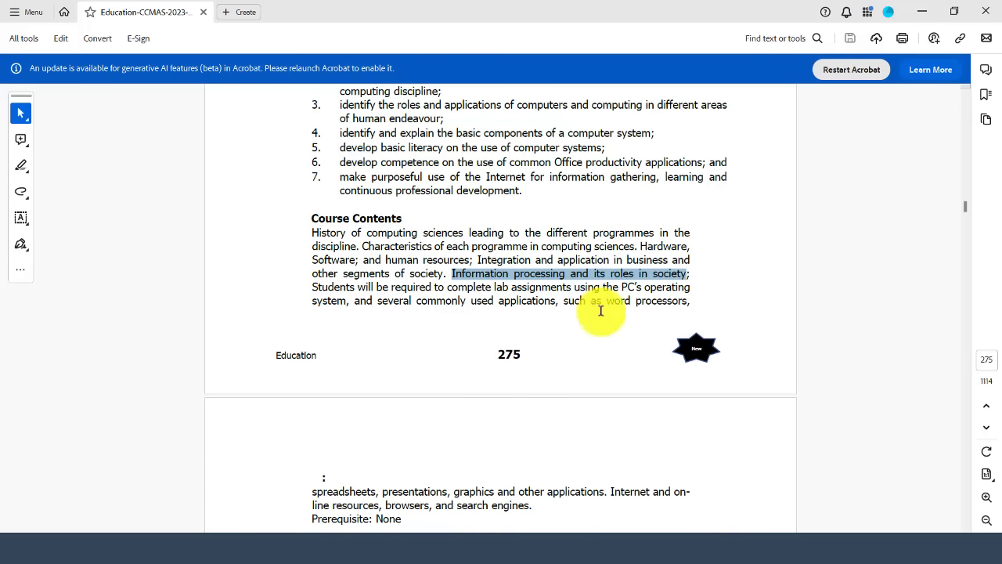
pyautogui.hotkey('alt', 'Tab')
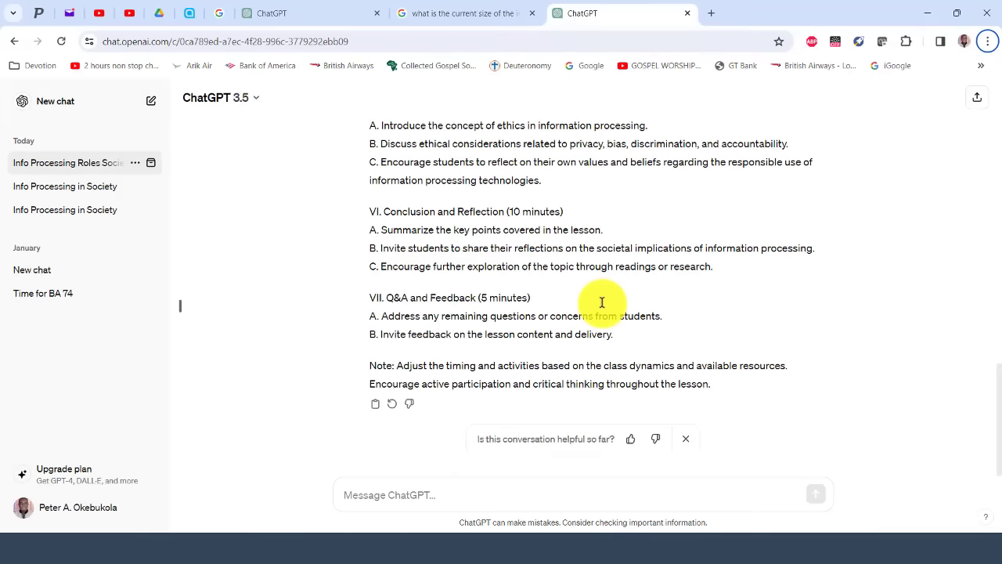
pyautogui.click(384, 491)
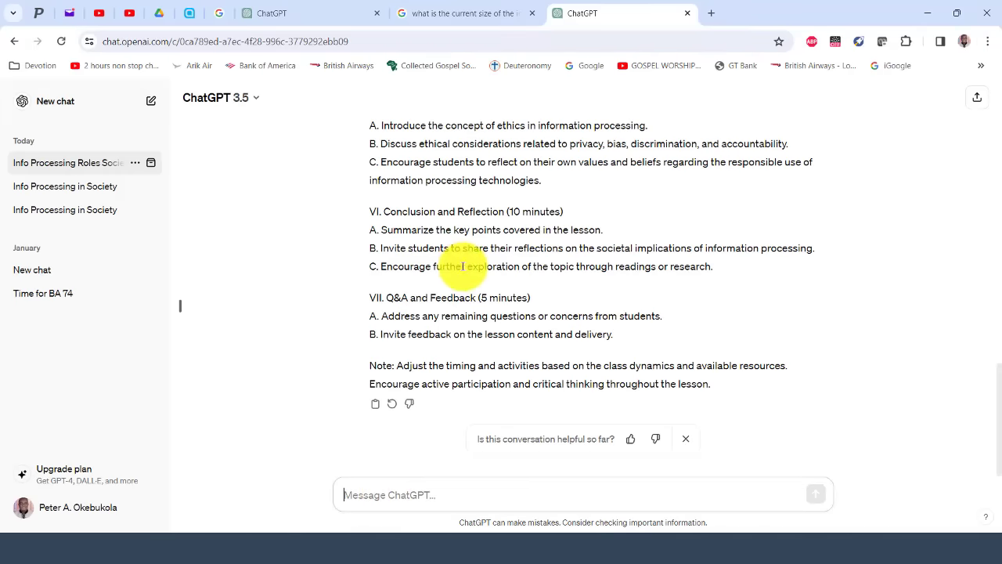
pyautogui.write('Can ')
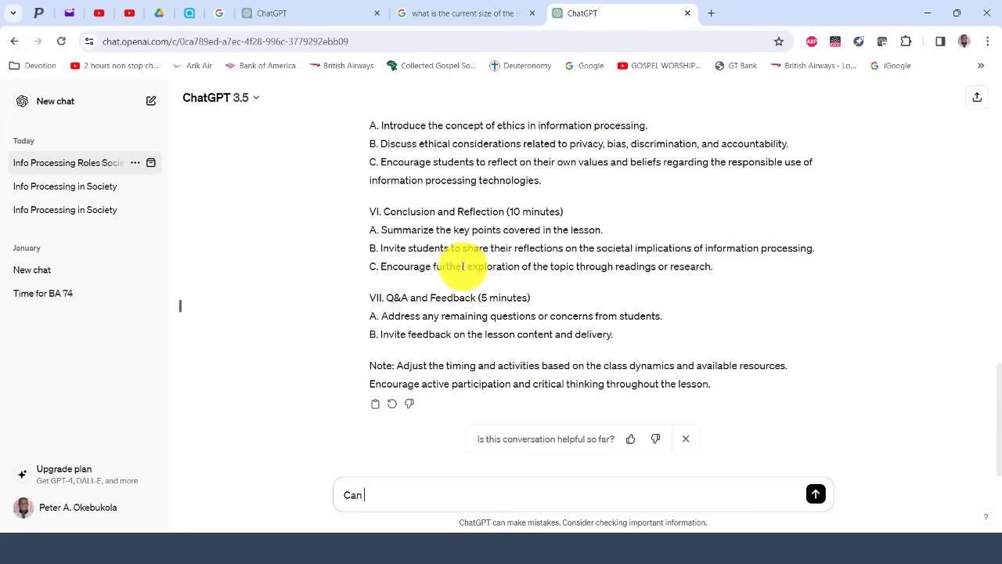
pyautogui.write('you give me for postgraduate ')
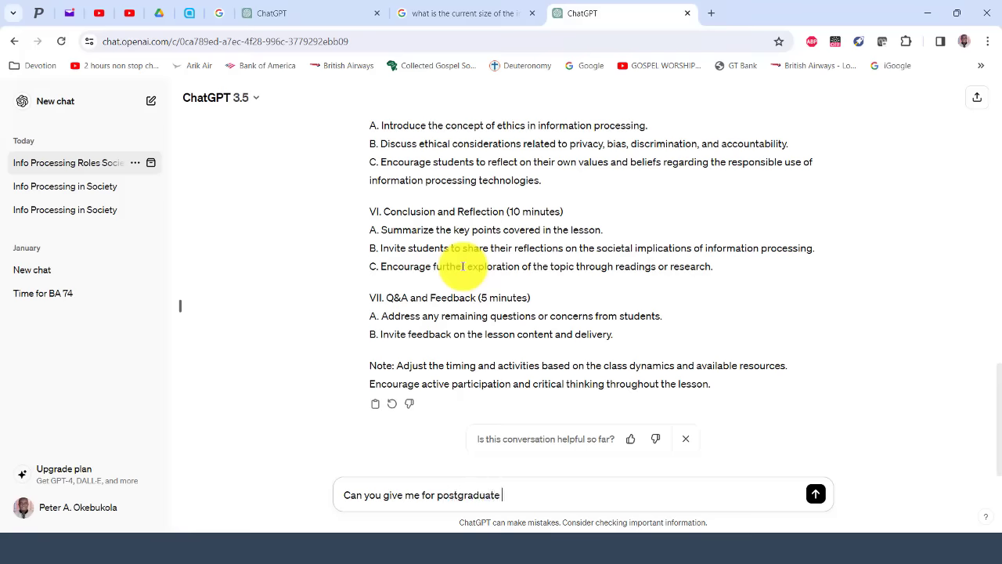
pyautogui.write('students.')
pyautogui.press('Return')
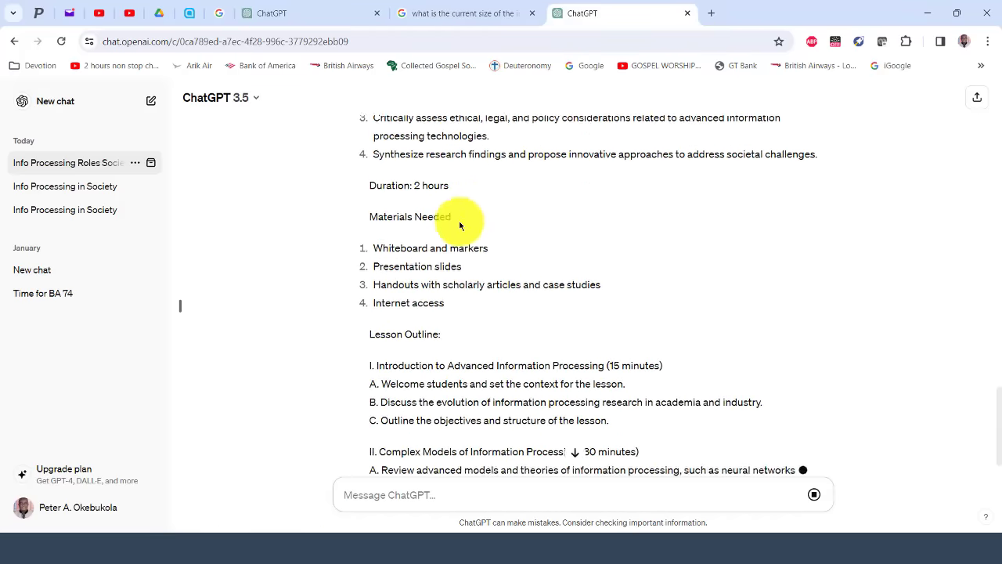
# - Review and copy the postgraduate lesson plan, then paste it after a dashed separator at the end of the Word document
pyautogui.scroll(3, 463, 227)
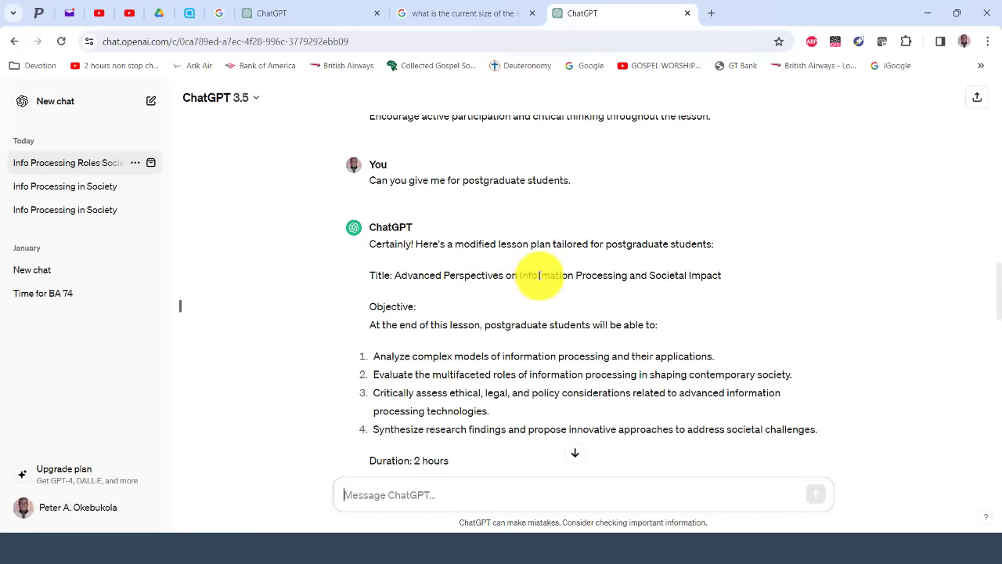
pyautogui.scroll(-4, 536, 276)
pyautogui.scroll(-10, 537, 273)
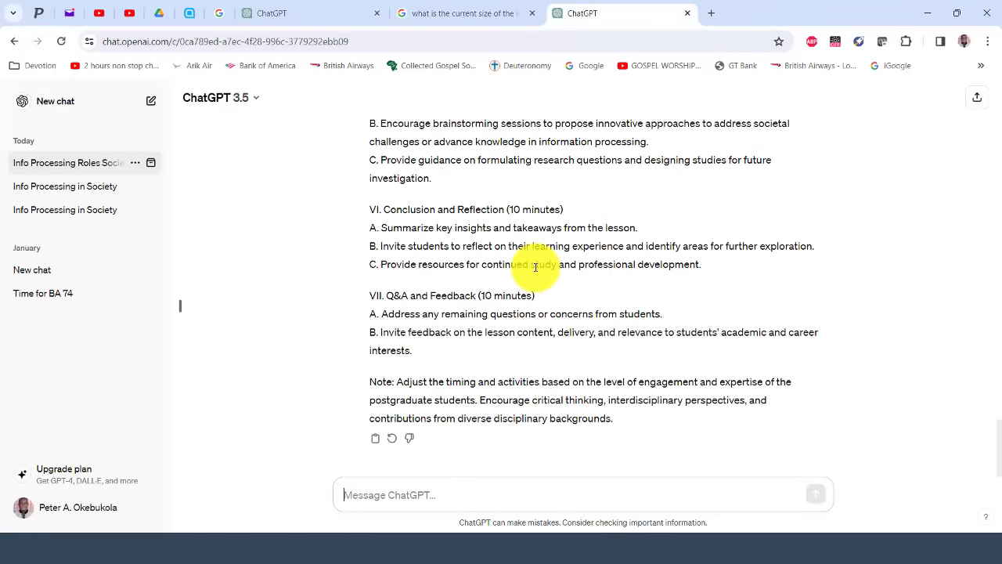
pyautogui.click(376, 441)
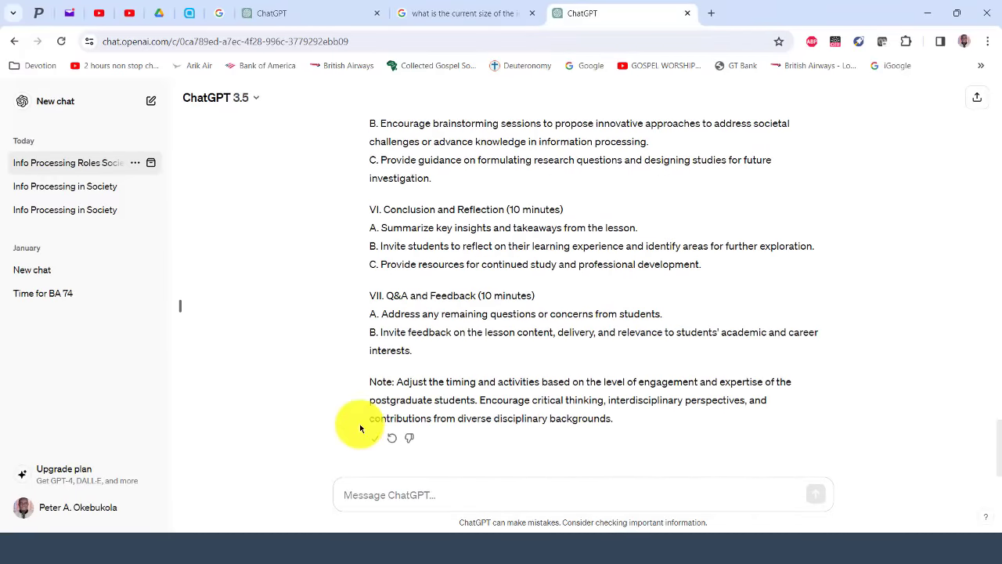
pyautogui.hotkey('alt', 'Tab')
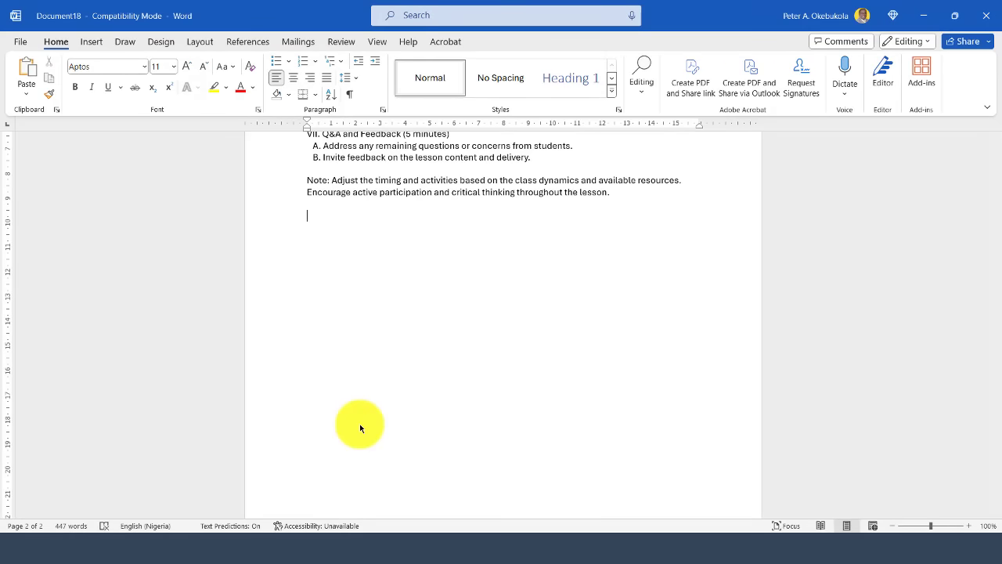
pyautogui.write('--------------------')
pyautogui.hotkey('ctrl', 'v')
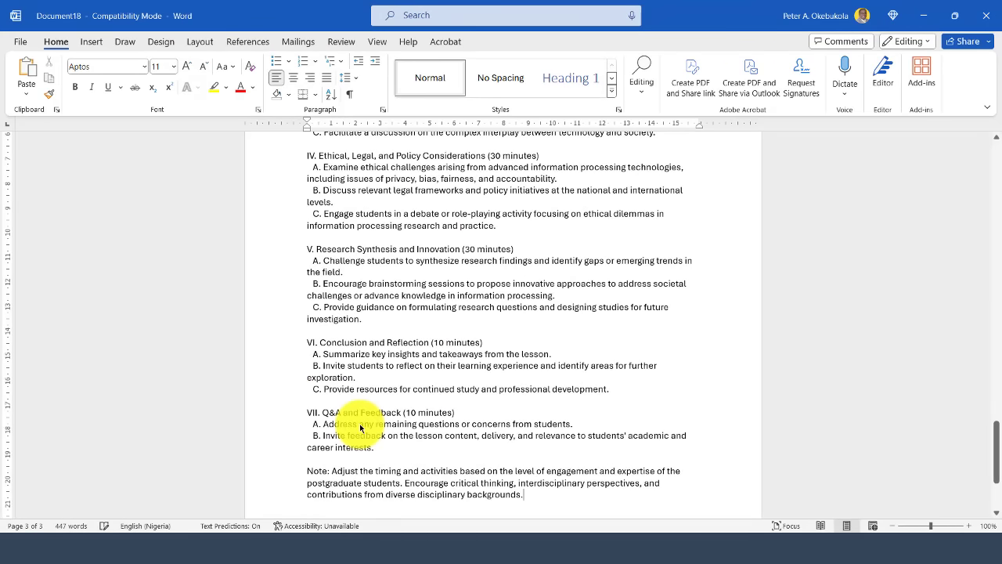
# - Insert centred page numbers at the bottom of the Word document's pages, including the first page
pyautogui.scroll(7, 360, 427)
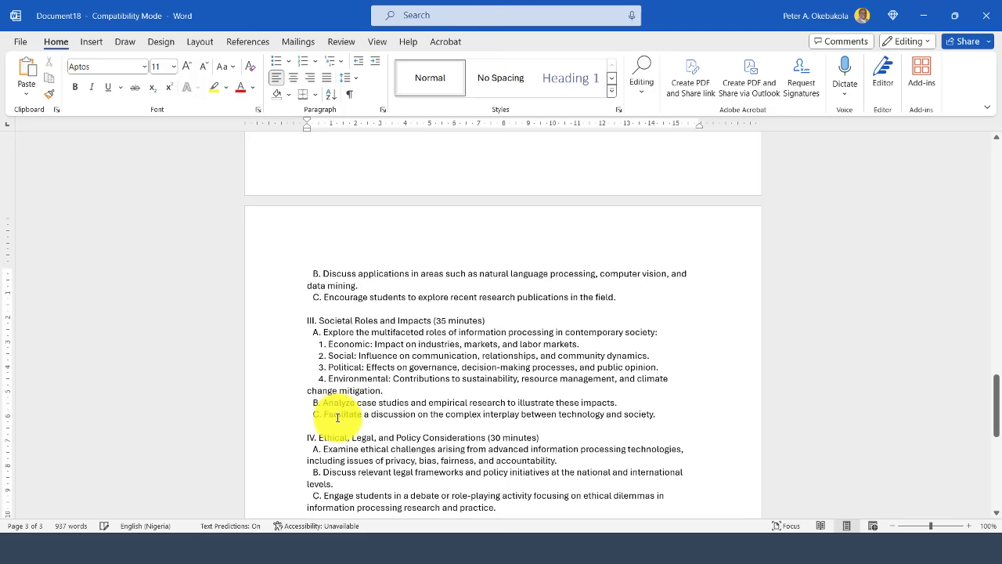
pyautogui.press('alt')
pyautogui.press('i')
pyautogui.press('u')
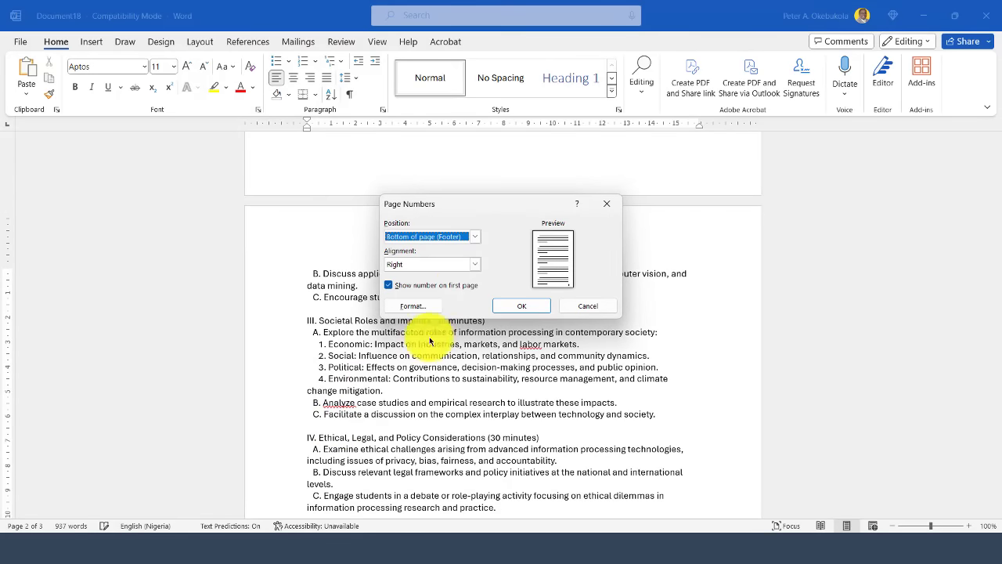
pyautogui.click(459, 264)
pyautogui.click(458, 284)
pyautogui.click(498, 305)
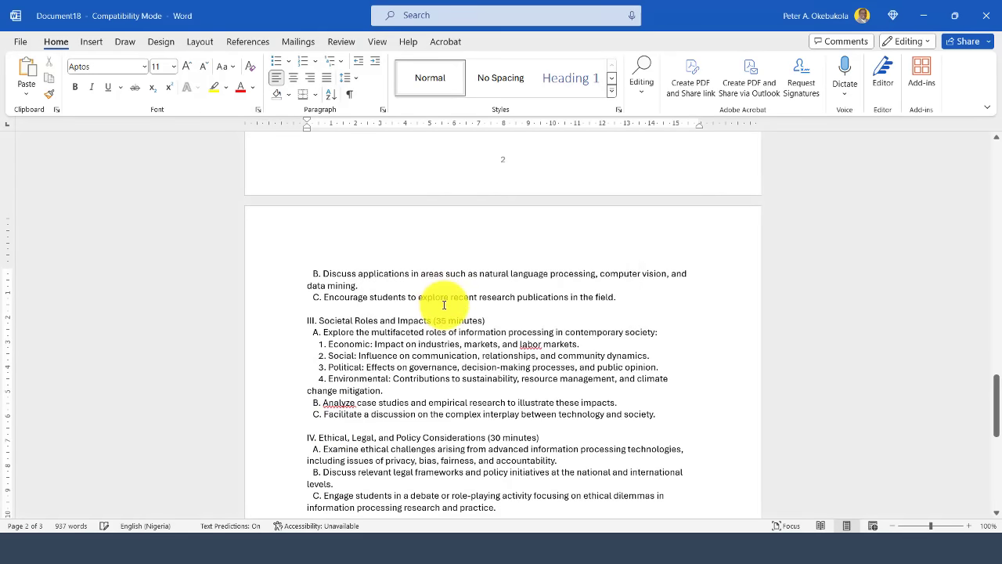
# - Switch to ChatGPT and send the prompt "can you give some theories on information processing."
pyautogui.hotkey('alt', 'Tab')
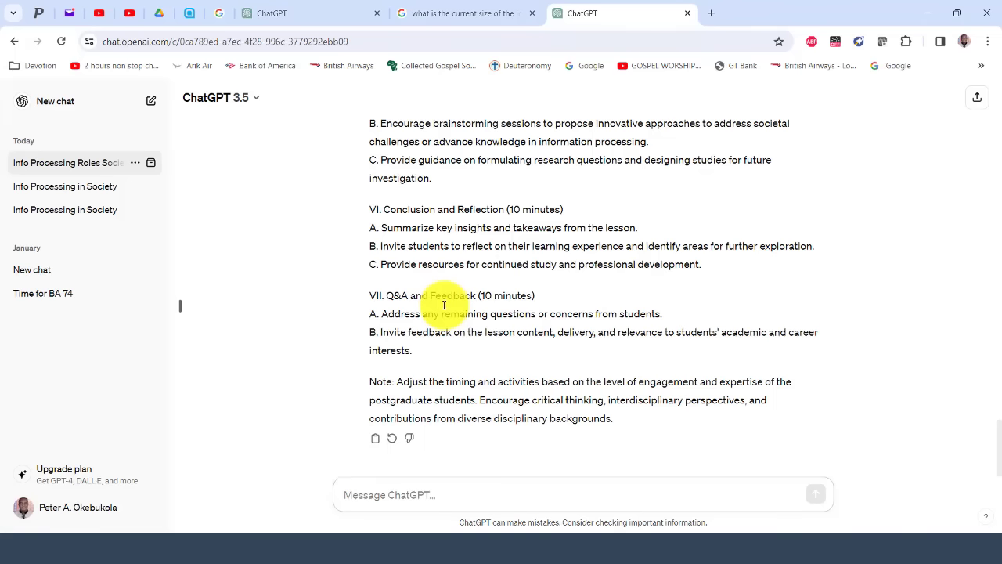
pyautogui.write('can you')
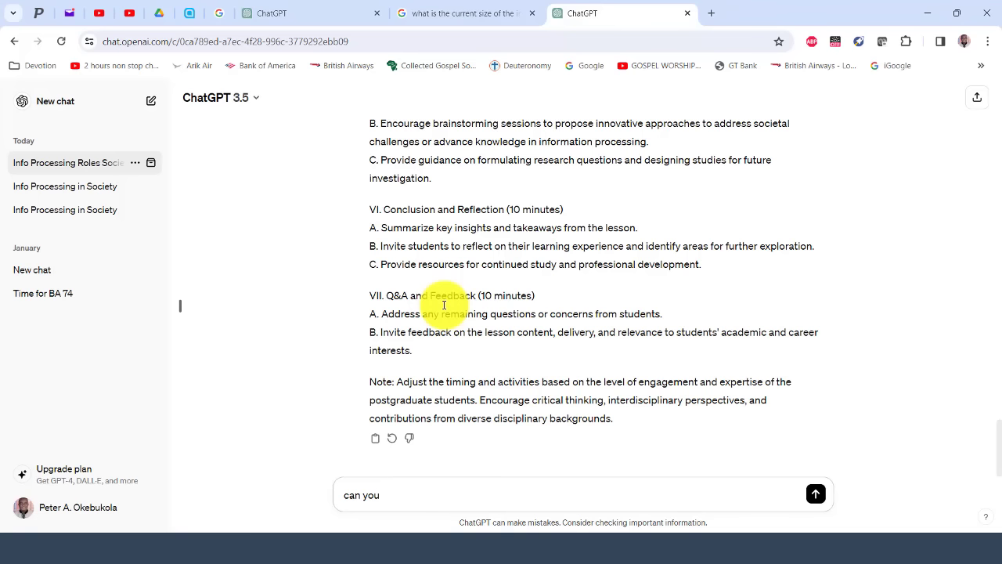
pyautogui.write(' give some theories on inf')
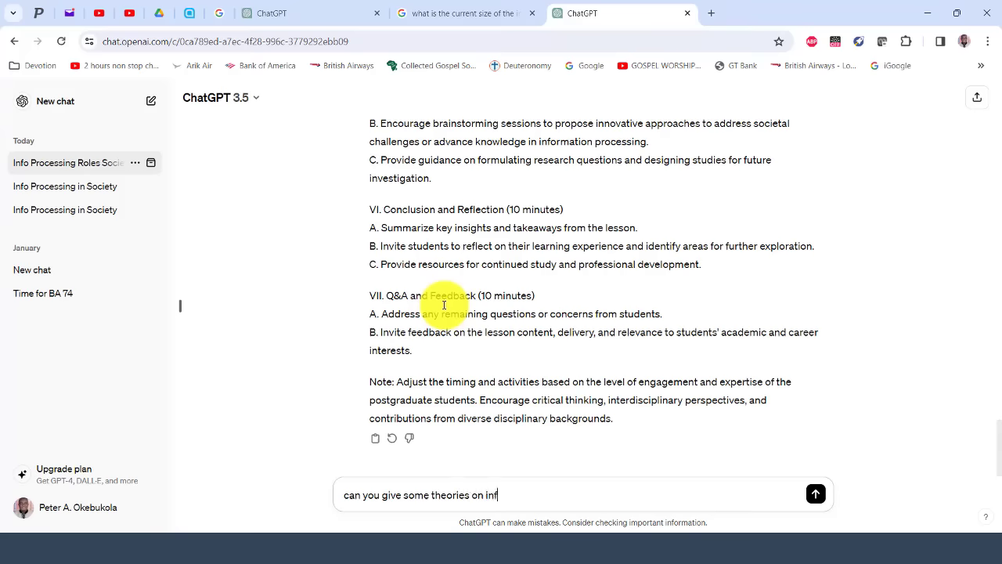
pyautogui.write('ormation processing')
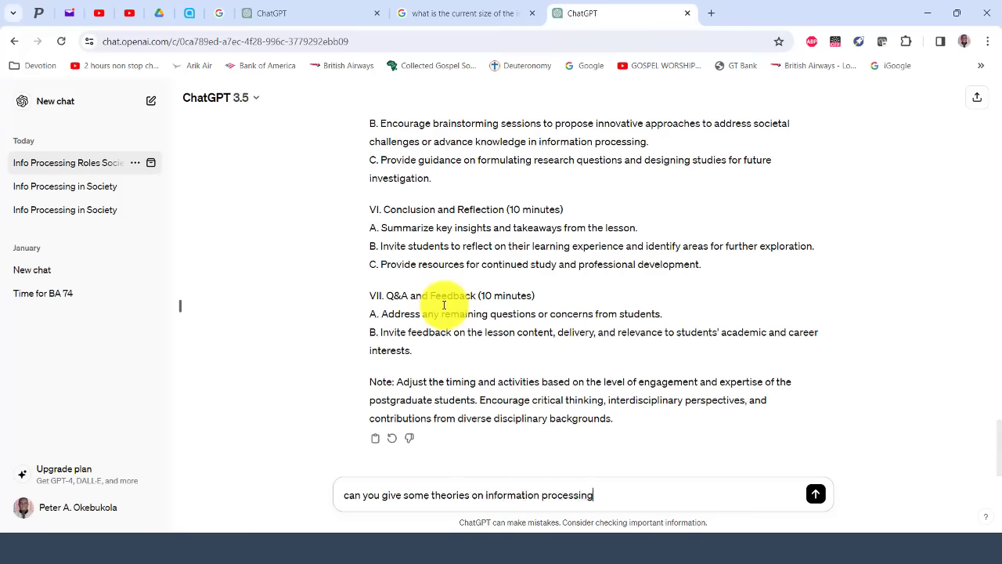
pyautogui.write('.')
pyautogui.press('Return')
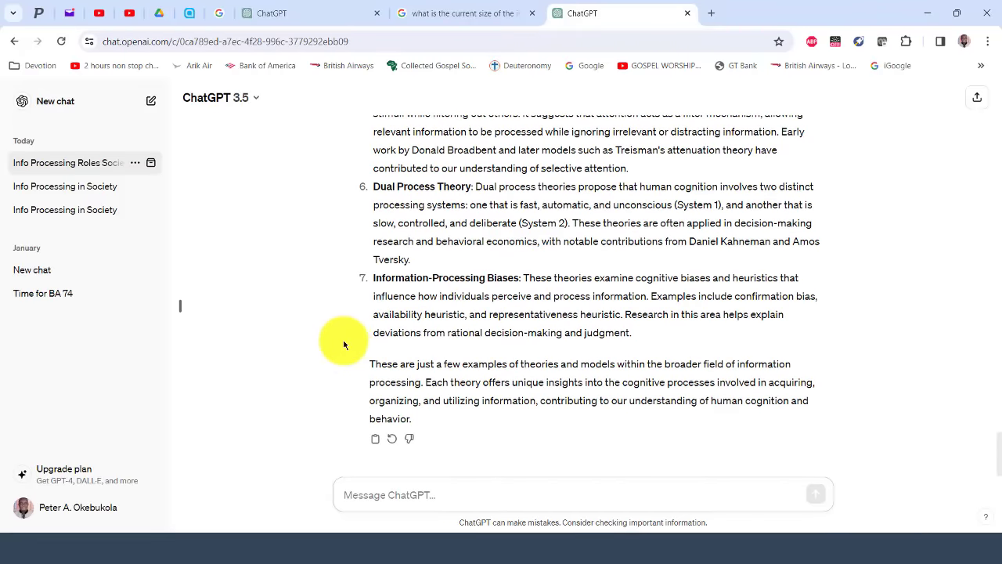
# - Copy ChatGPT's answer on information processing theories and paste it after the dashed separator at the end of the Word document
pyautogui.click(371, 442)
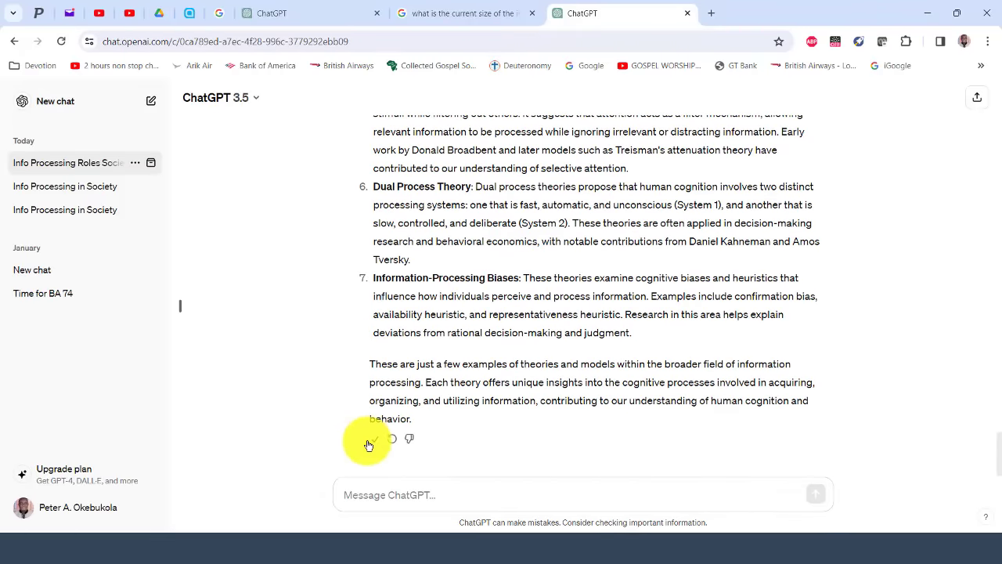
pyautogui.hotkey('alt', 'Tab')
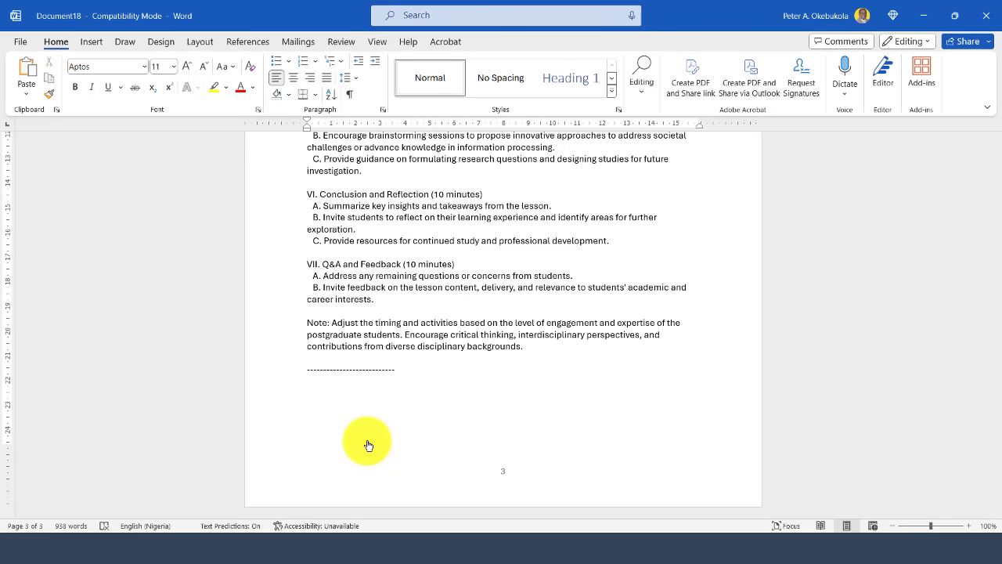
pyautogui.hotkey('ctrl', 'v')
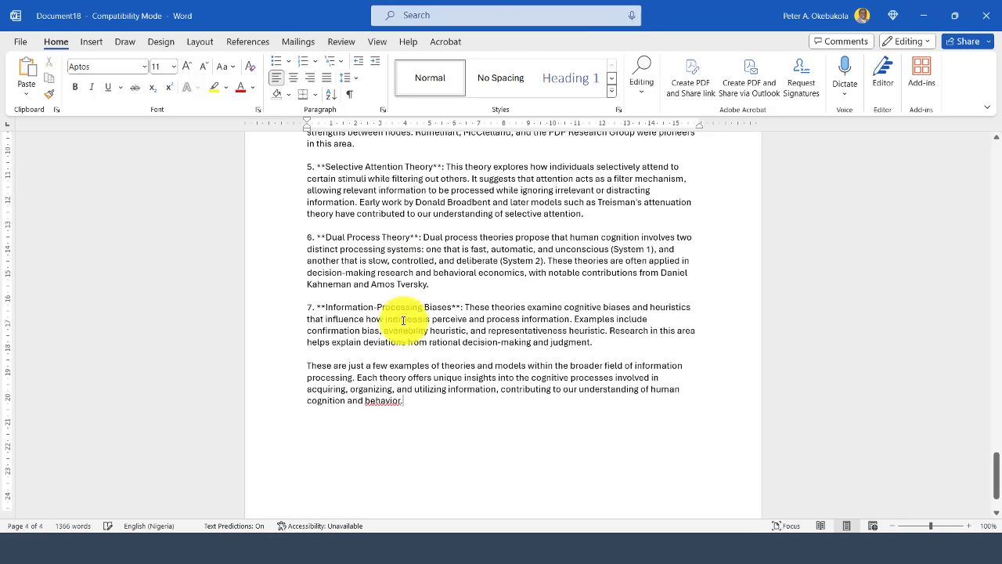
pyautogui.scroll(-2, 403, 321)
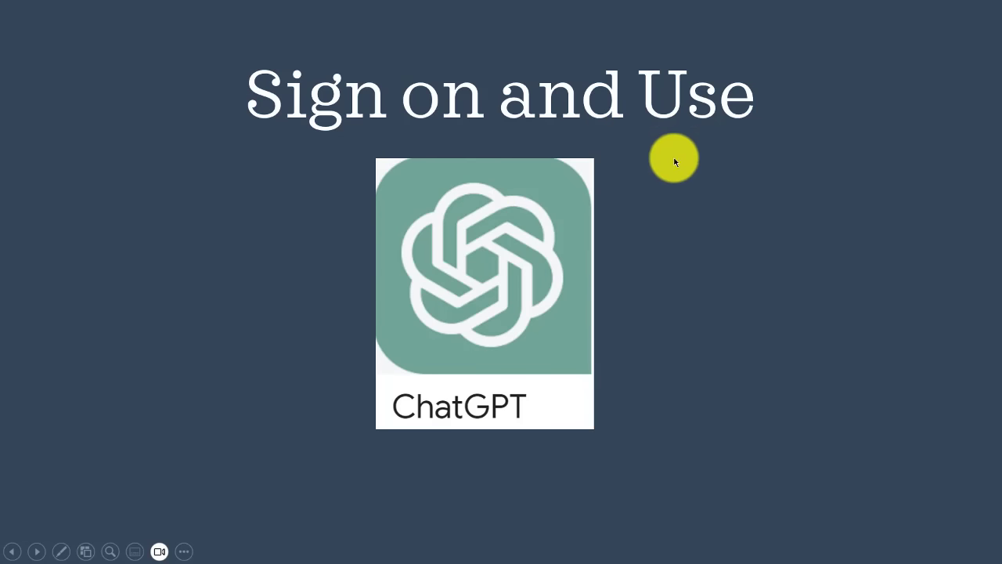
pyautogui.click(643, 206)
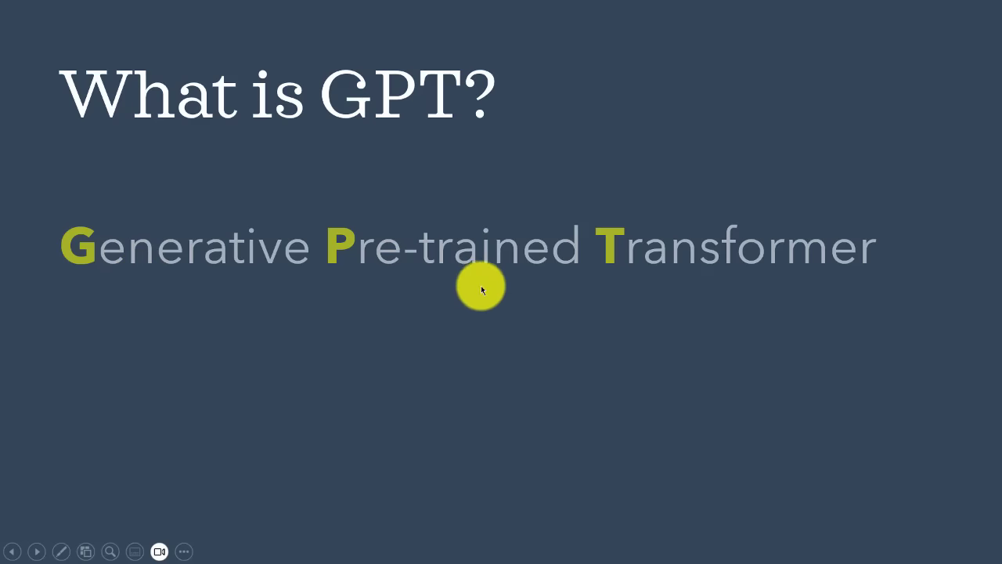
pyautogui.click(665, 299)
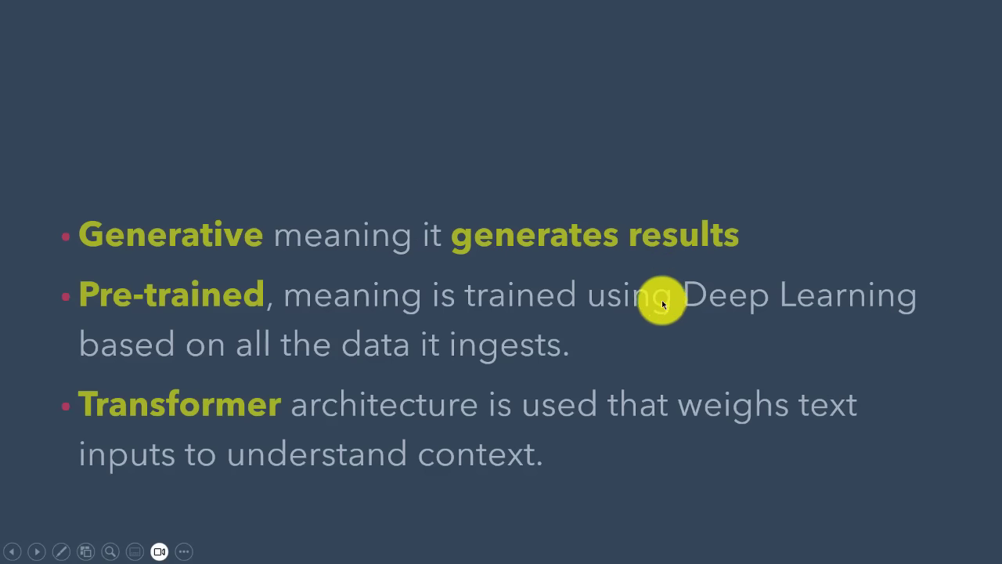
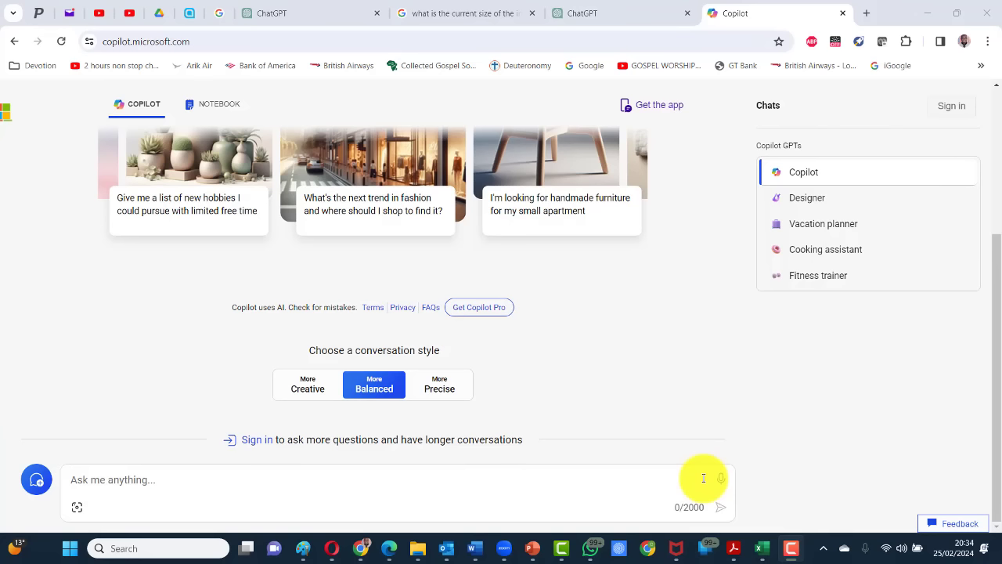
# - Switch to the Education CCMAS PDF and copy the highlighted phrase "Information processing and its roles in society" from the Course Contents
pyautogui.hotkey('alt', 'Tab')
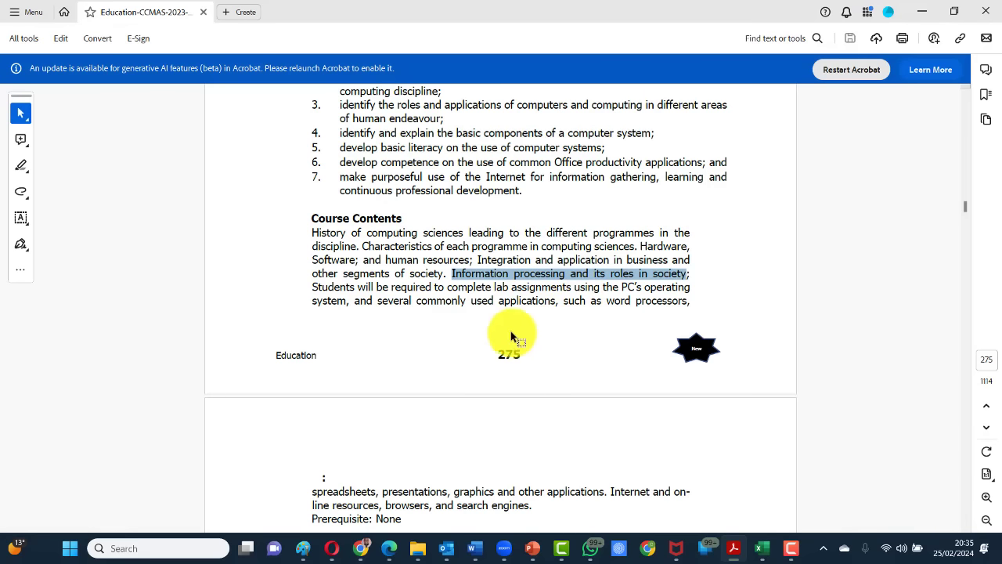
pyautogui.rightClick(479, 277)
pyautogui.click(492, 295)
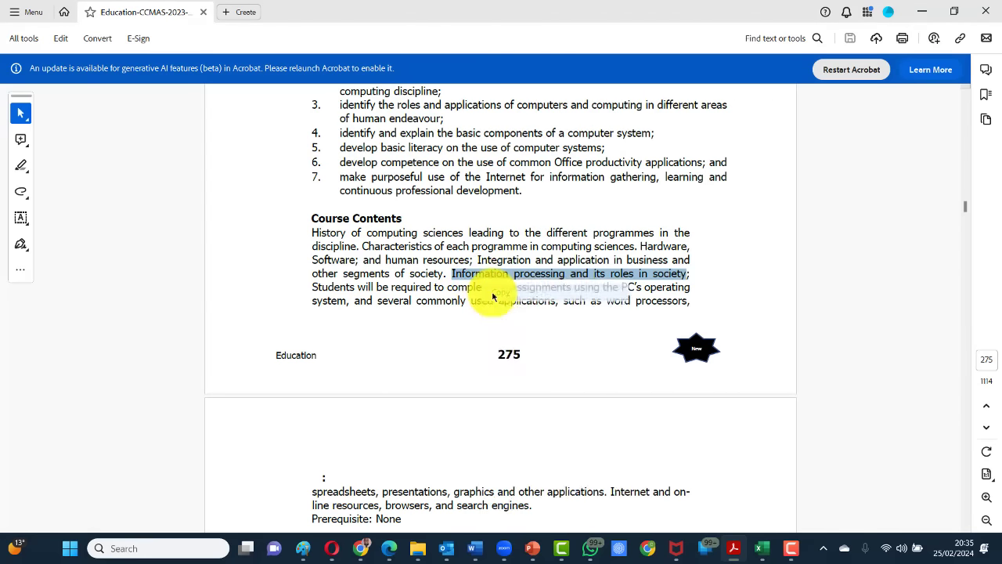
# - Switch to Copilot, send the prompt "I need a lesson plan of Information processing and its roles in society." and review the response
pyautogui.hotkey('alt', 'Tab')
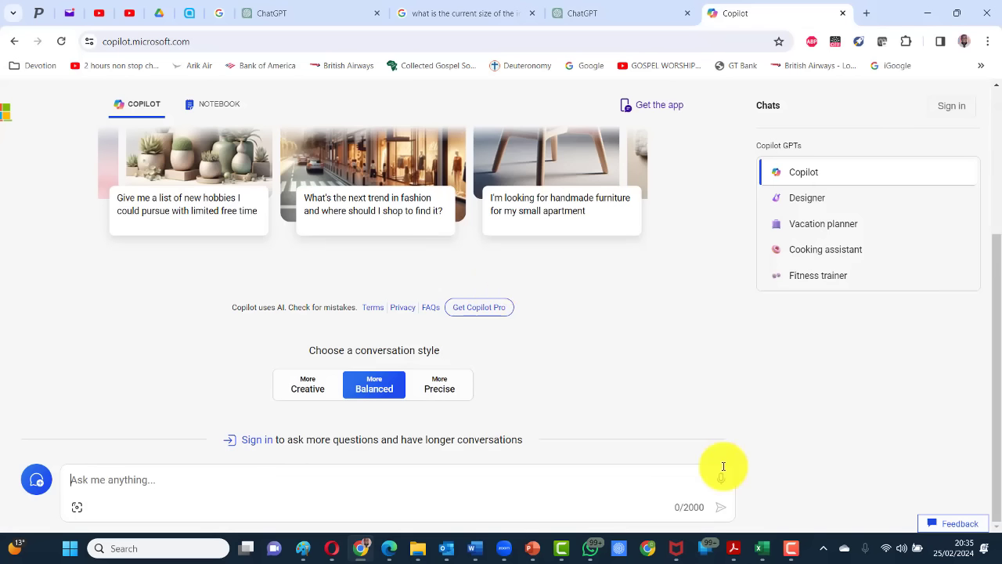
pyautogui.write('In')
pyautogui.press('BackSpace')
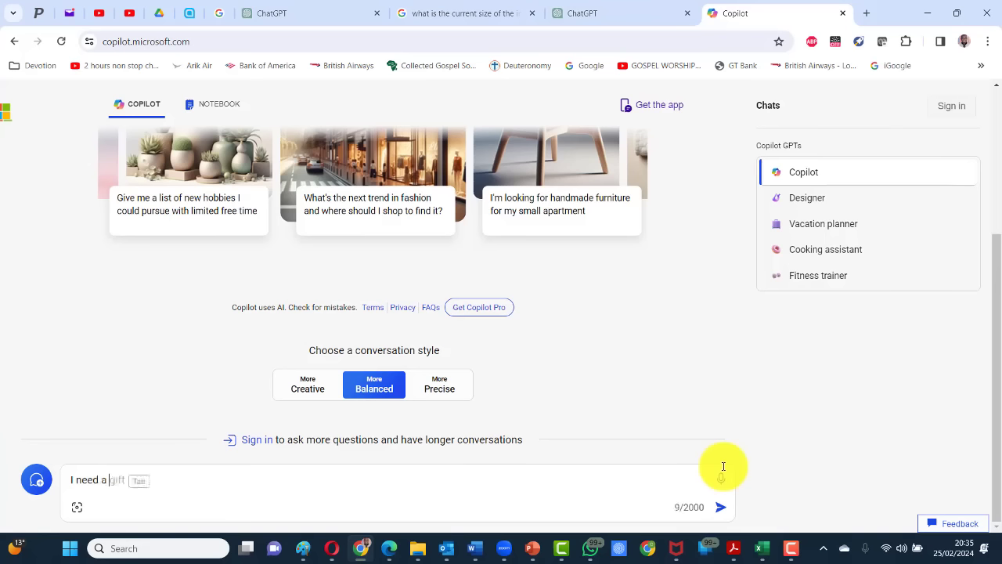
pyautogui.write('need a lesson plan of')
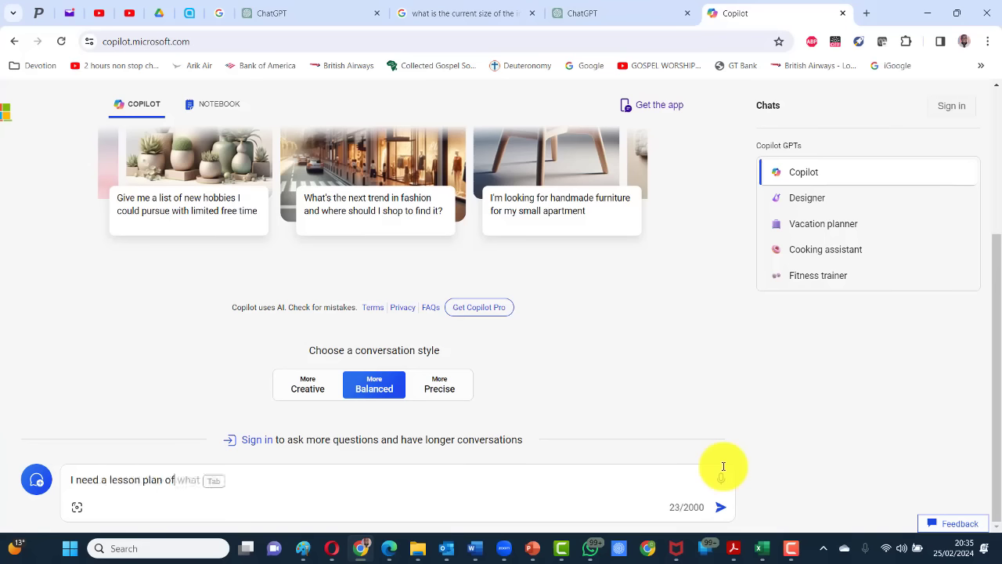
pyautogui.hotkey('ctrl', 'v')
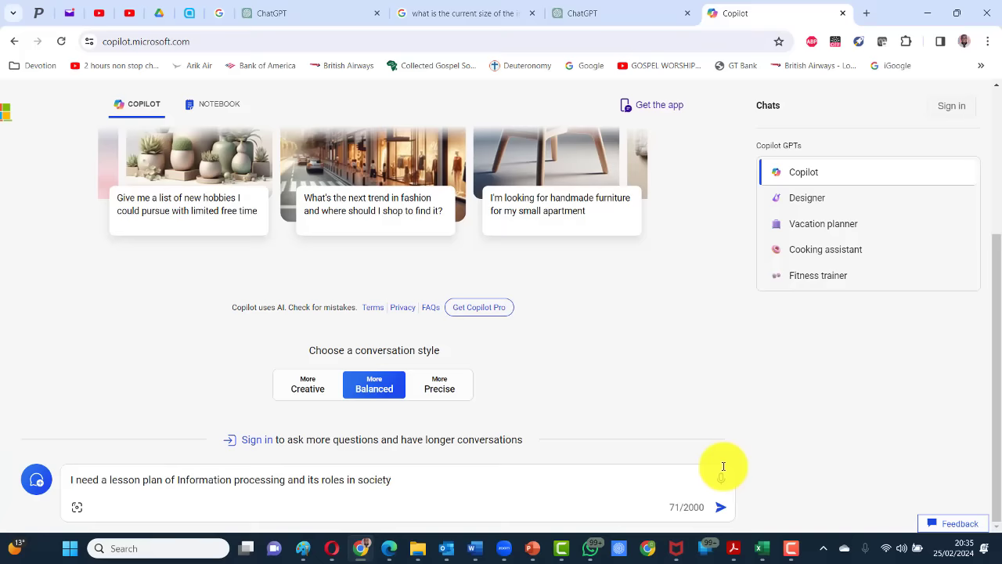
pyautogui.press('Return')
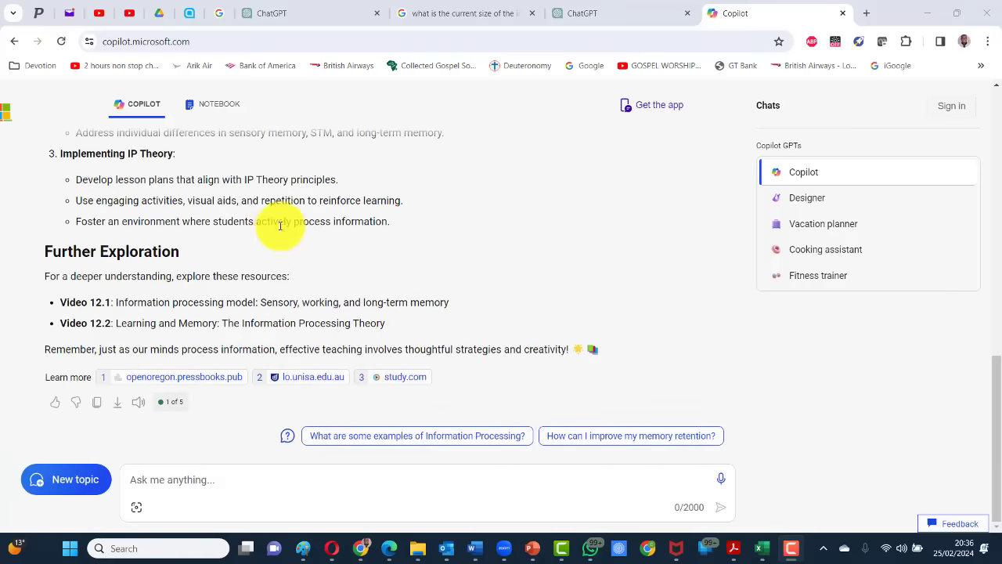
pyautogui.scroll(4, 278, 225)
pyautogui.scroll(6, 287, 229)
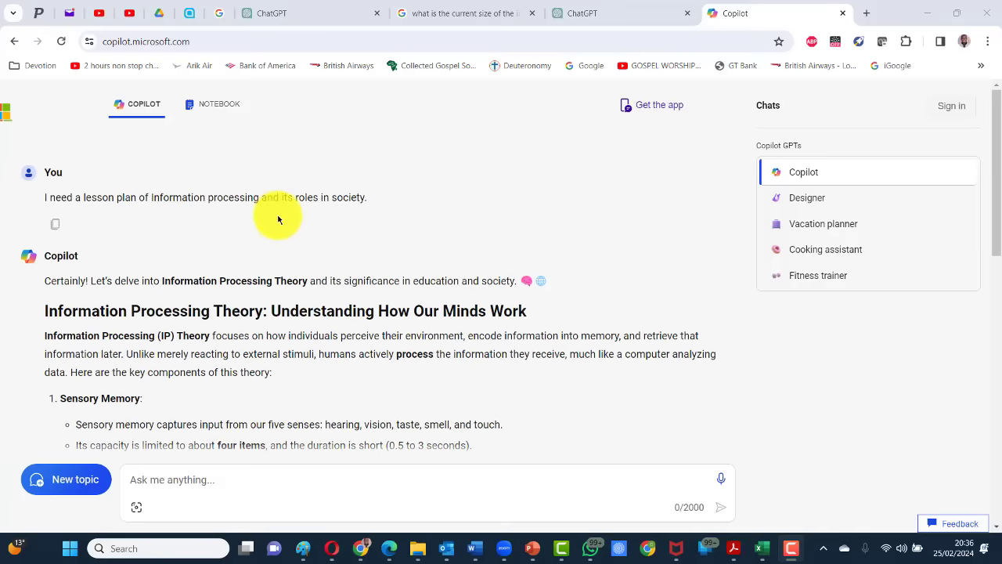
pyautogui.scroll(-1, 276, 219)
pyautogui.scroll(-10, 278, 225)
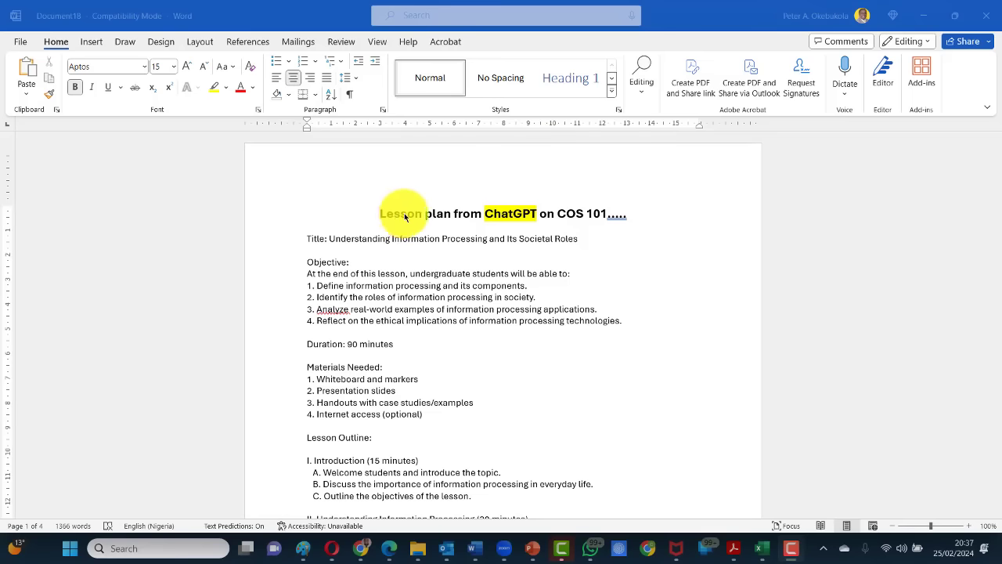
# - Start a new page at the end of the Word document and enter the heading "Lesson plan on...... from Copilot"
pyautogui.click(405, 217)
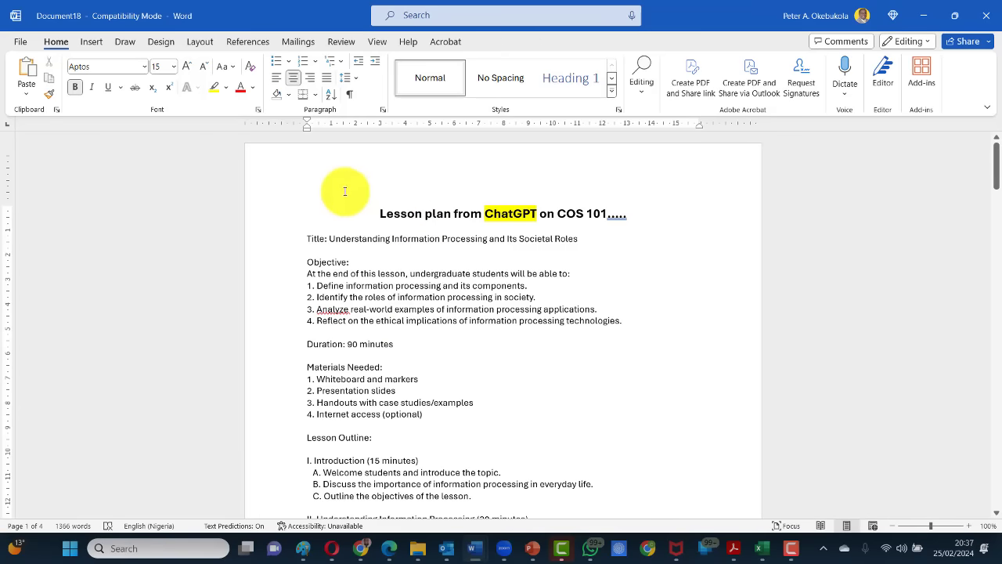
pyautogui.scroll(-12, 485, 227)
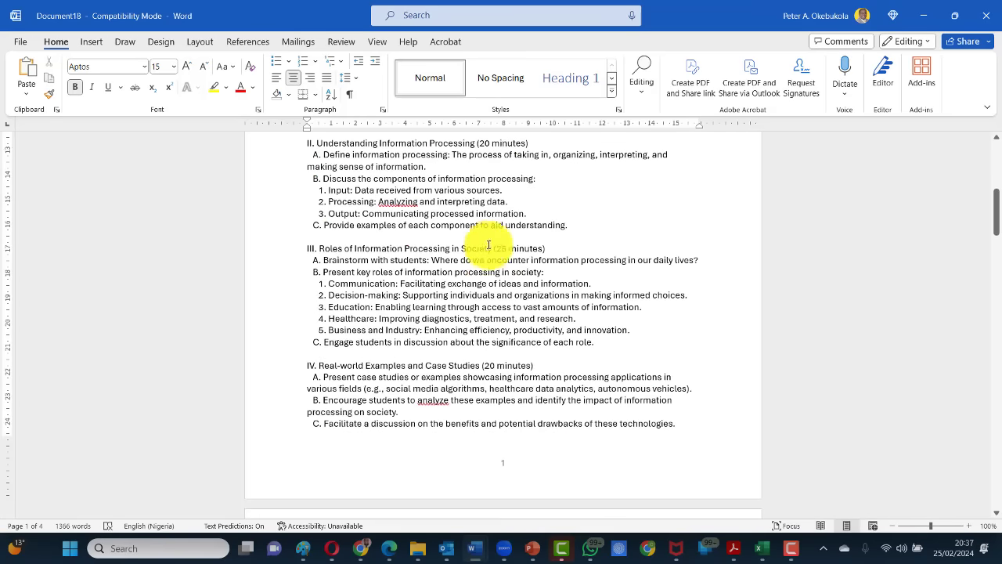
pyautogui.scroll(-3, 492, 248)
pyautogui.hotkey('ctrl', 'End')
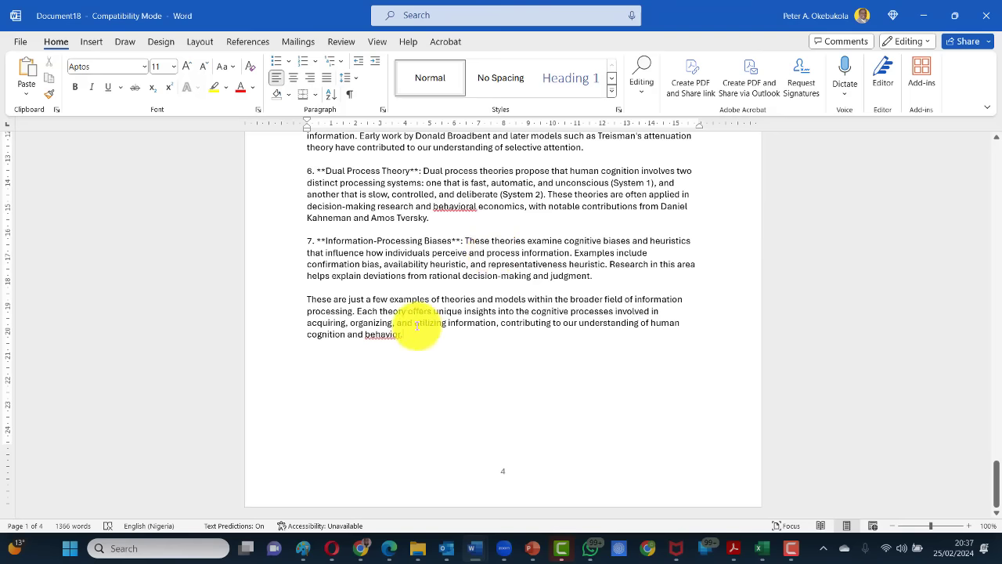
pyautogui.hotkey('ctrl', 'Return')
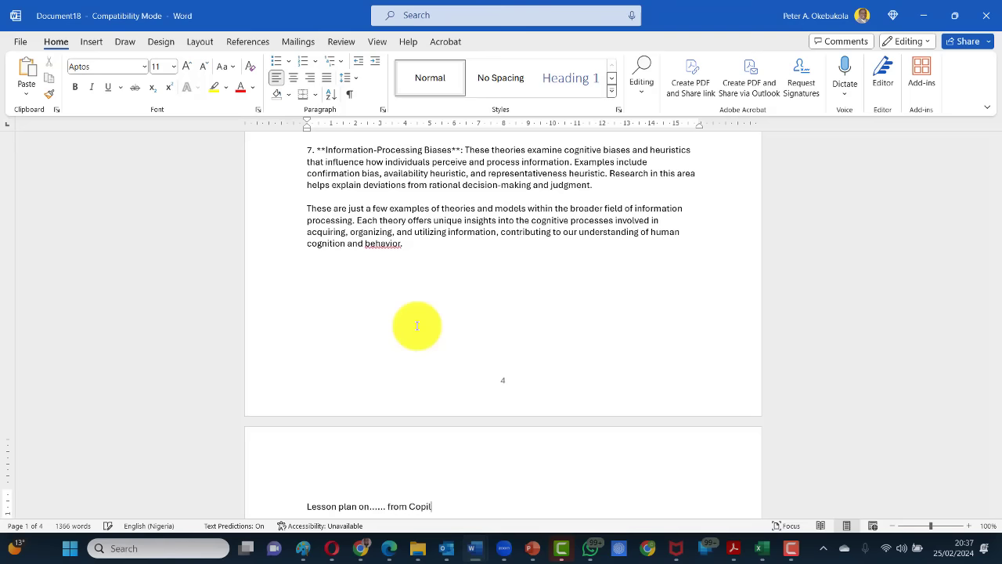
pyautogui.press('Return')
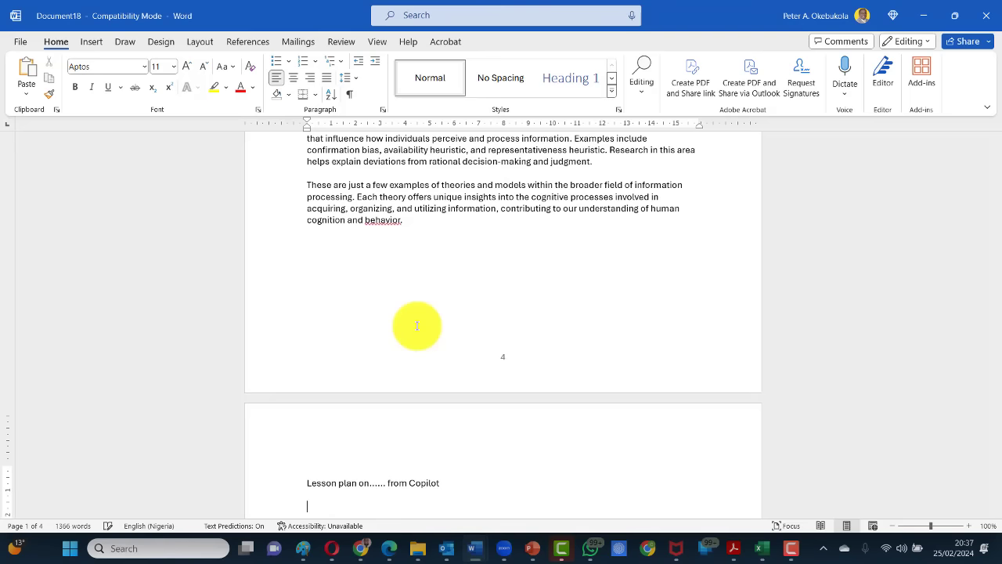
# - Centre the Copilot heading line, make it bold and enlarge its font size to 15
pyautogui.click(280, 480)
pyautogui.hotkey('ctrl', 'e')
pyautogui.hotkey('ctrl', 'b')
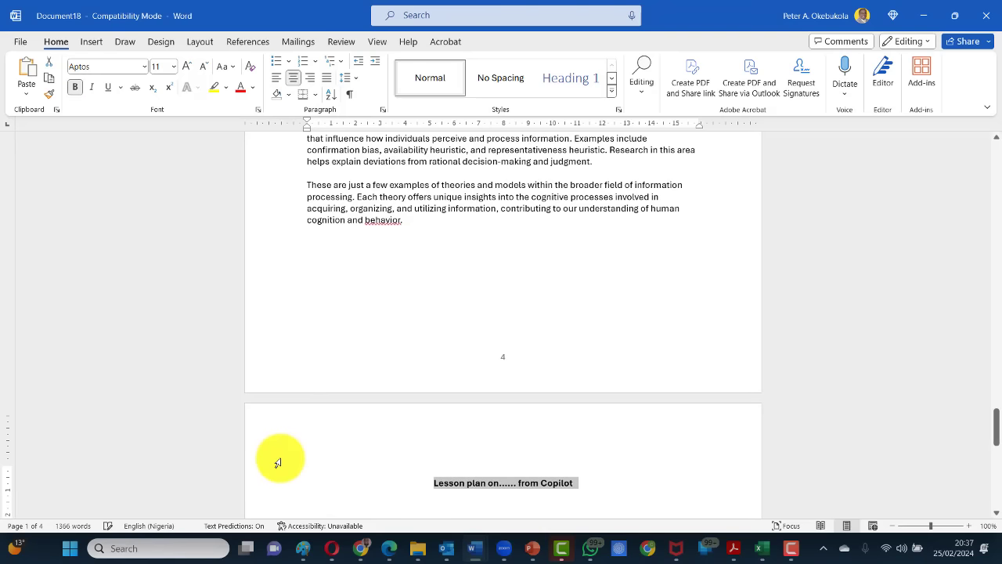
pyautogui.hotkey('ctrl', ']')
pyautogui.hotkey('ctrl', ']')
pyautogui.hotkey('ctrl', ']')
pyautogui.hotkey('ctrl', ']')
# - Paste the copied Copilot response on the line below the "Lesson plan on...... from Copilot" heading
pyautogui.scroll(-2, 335, 456)
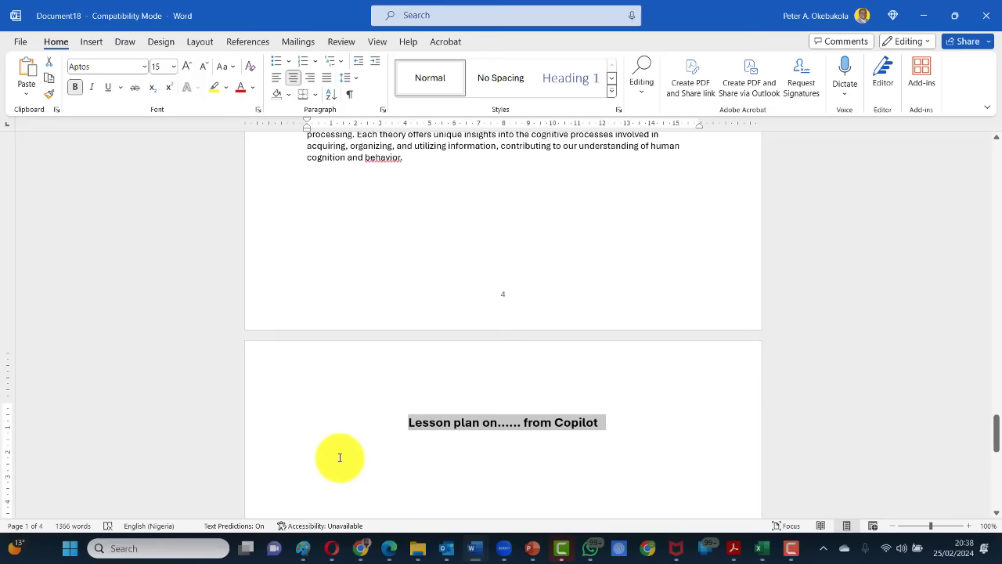
pyautogui.click(338, 457)
pyautogui.hotkey('ctrl', 'v')
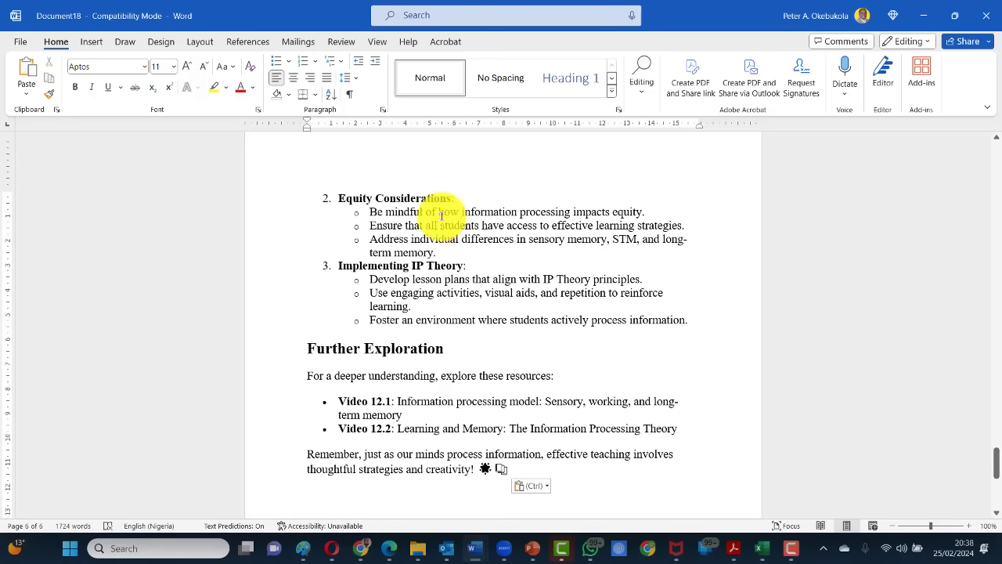
# - Switch back to Copilot and send "What I need is a lesson plan for teaching Information processing and its roles in society"
pyautogui.hotkey('alt', 'Tab')
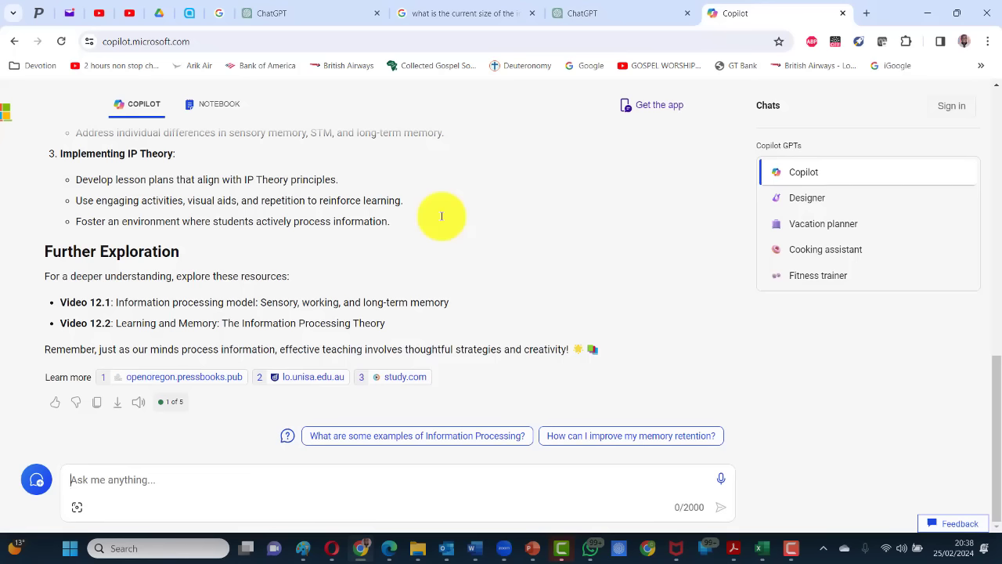
pyautogui.write('What ')
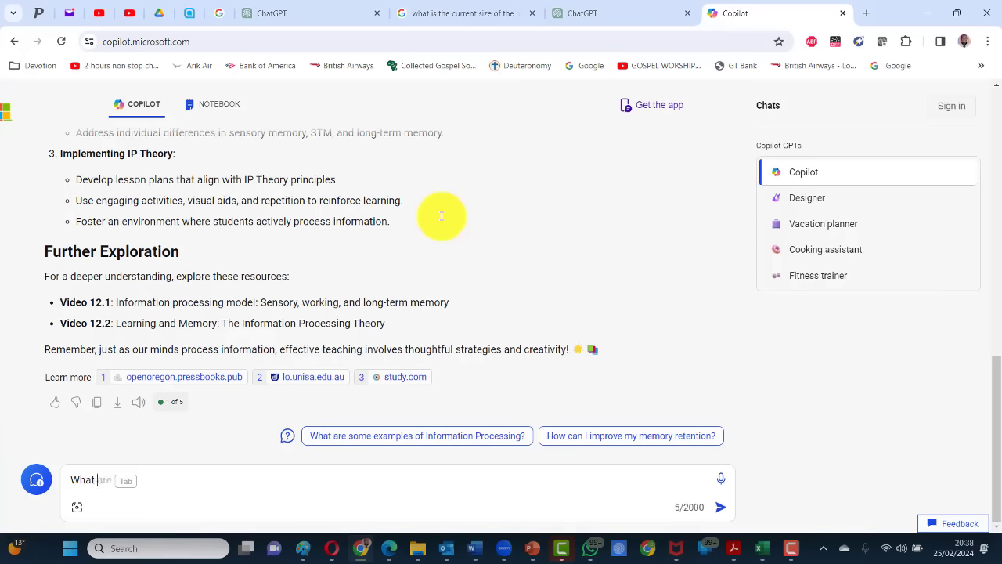
pyautogui.write('I need is a lesson ')
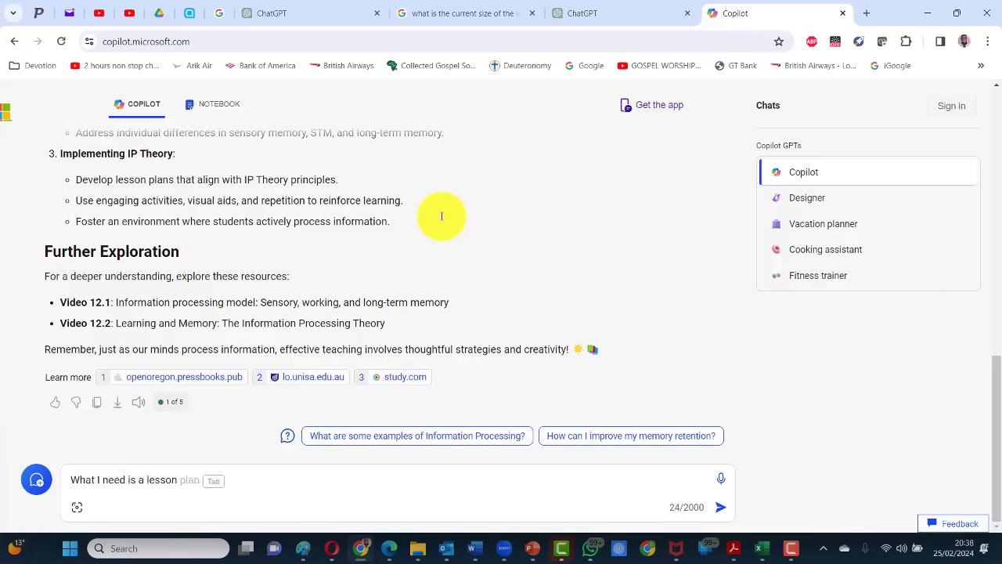
pyautogui.write('plan for')
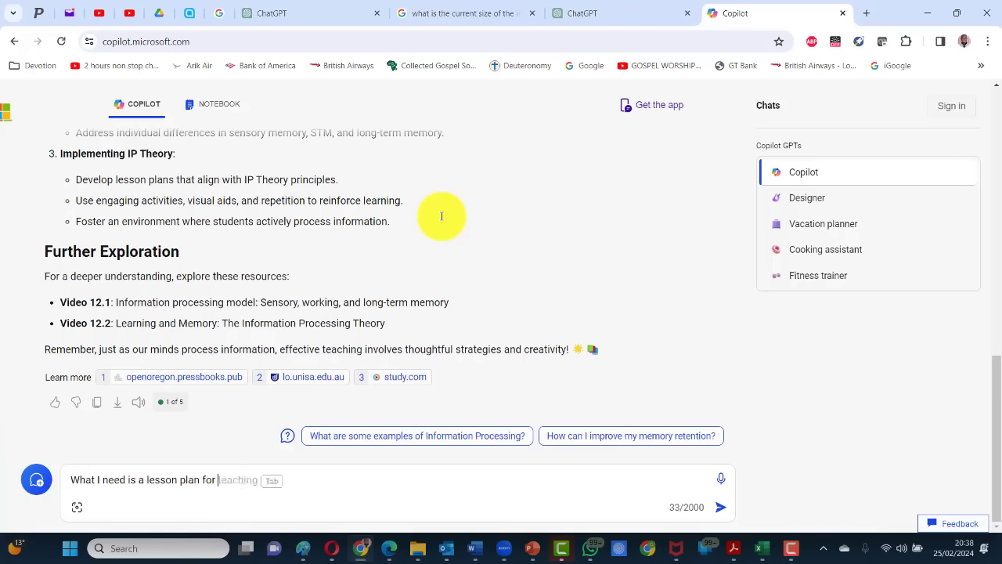
pyautogui.press('Tab')
pyautogui.hotkey('ctrl', 'v')
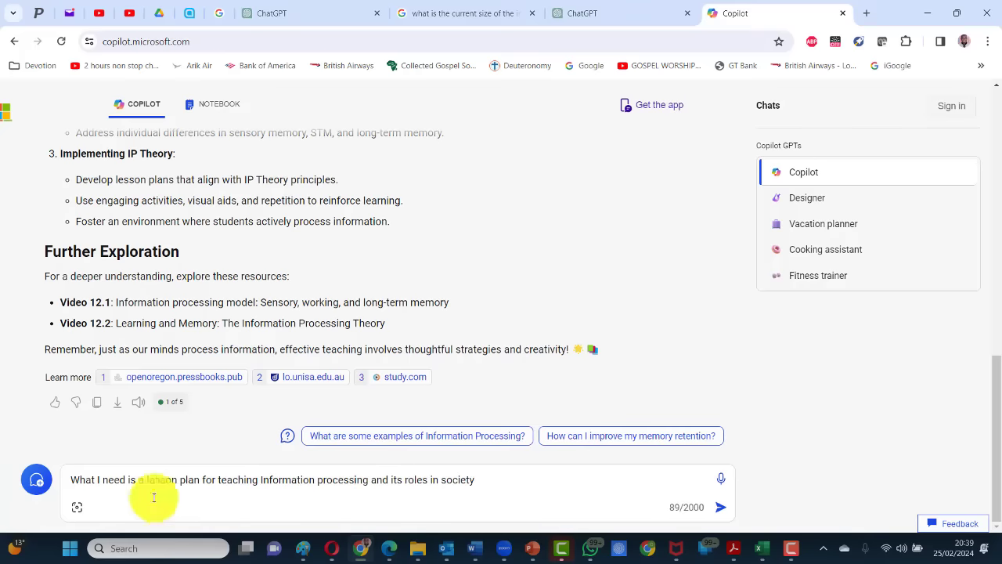
pyautogui.click(721, 507)
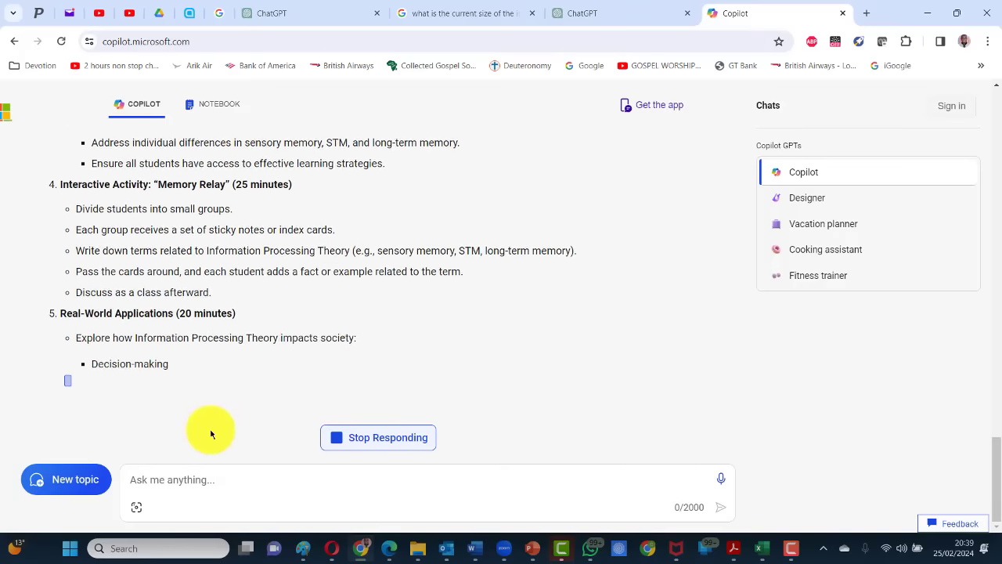
# - Switch to Word, add a dashed separator line after the earlier Copilot response, and paste the new Copilot lesson plan below it
pyautogui.scroll(-10, 227, 337)
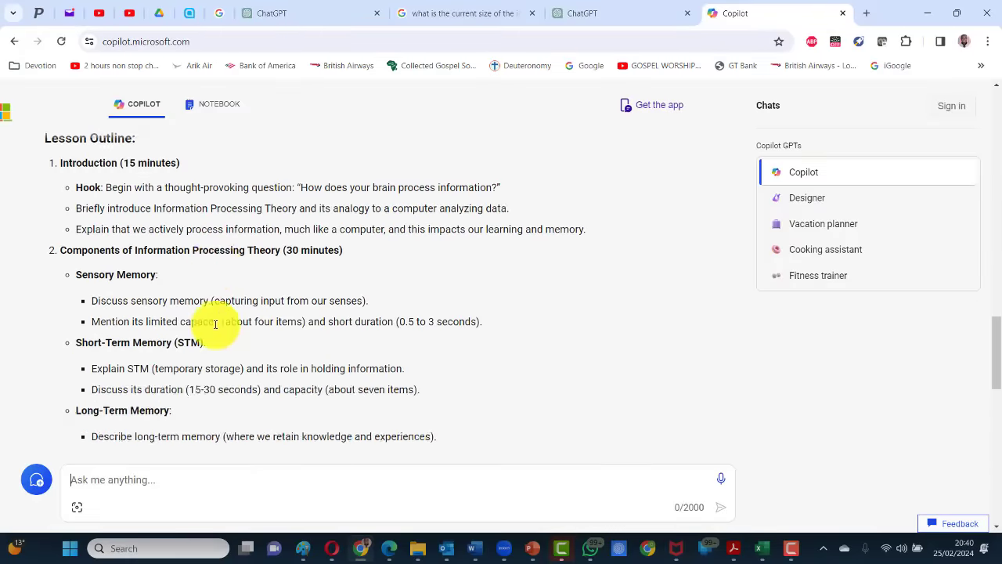
pyautogui.scroll(-10, 216, 327)
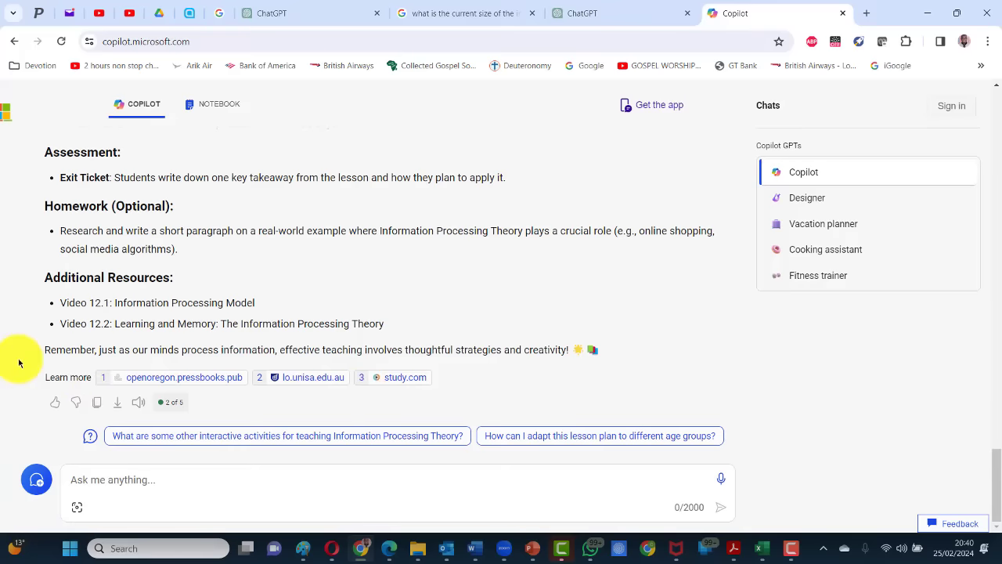
pyautogui.hotkey('alt', 'Tab')
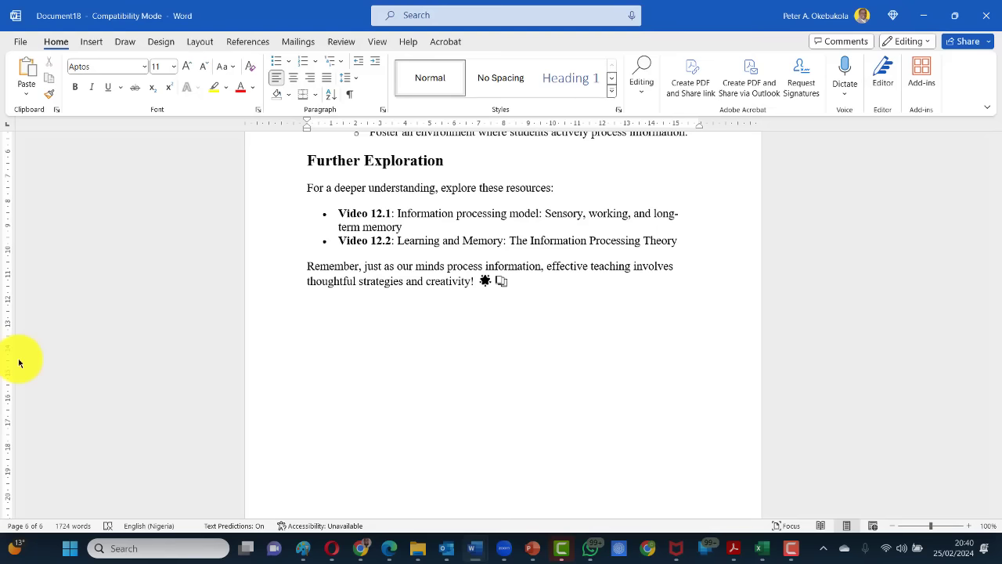
pyautogui.rightClick(326, 304)
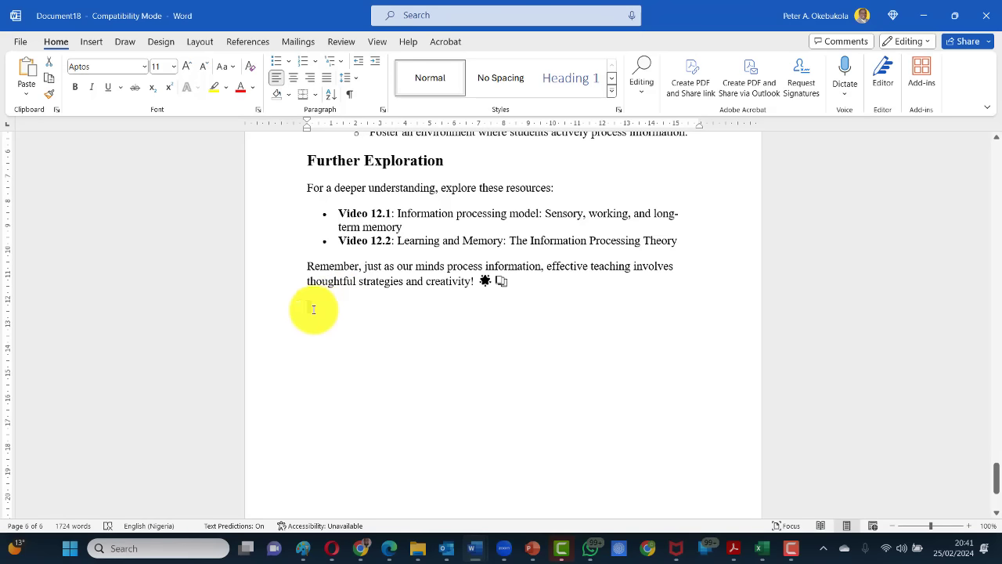
pyautogui.moveTo(312, 307)
pyautogui.mouseDown()
pyautogui.moveTo(365, 316)
pyautogui.moveTo(326, 309)
pyautogui.mouseUp()
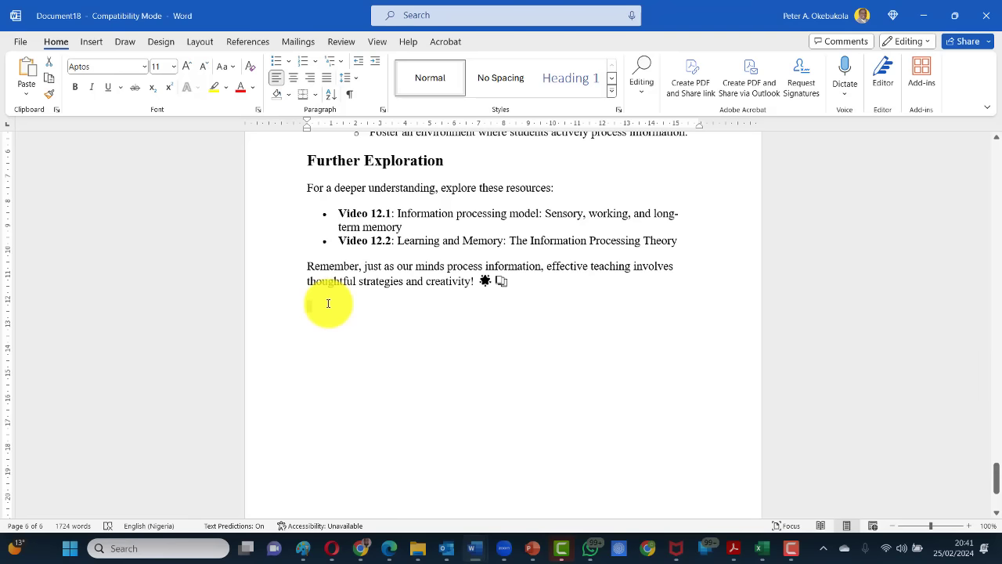
pyautogui.hotkey('ctrl', 'z')
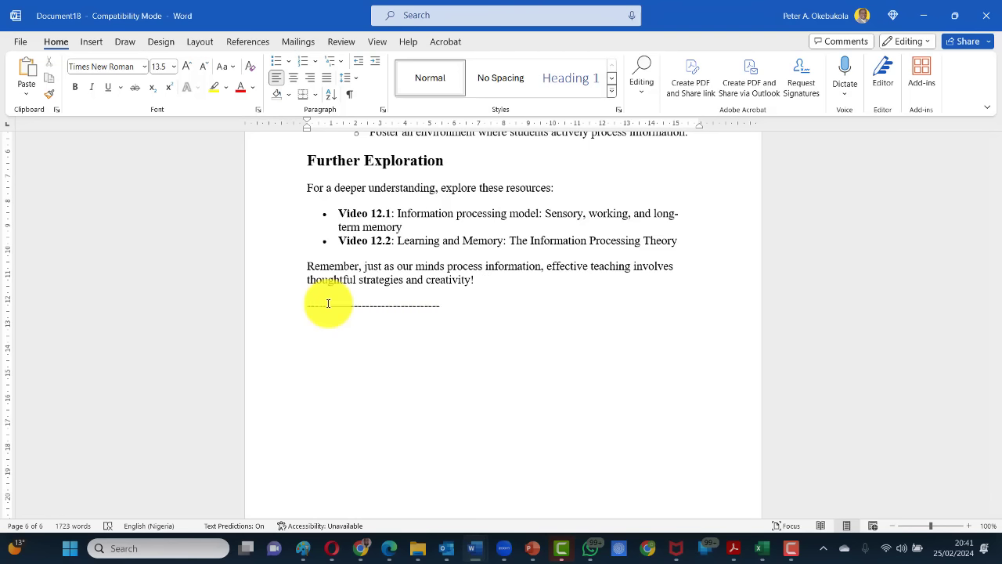
pyautogui.hotkey('ctrl', 'v')
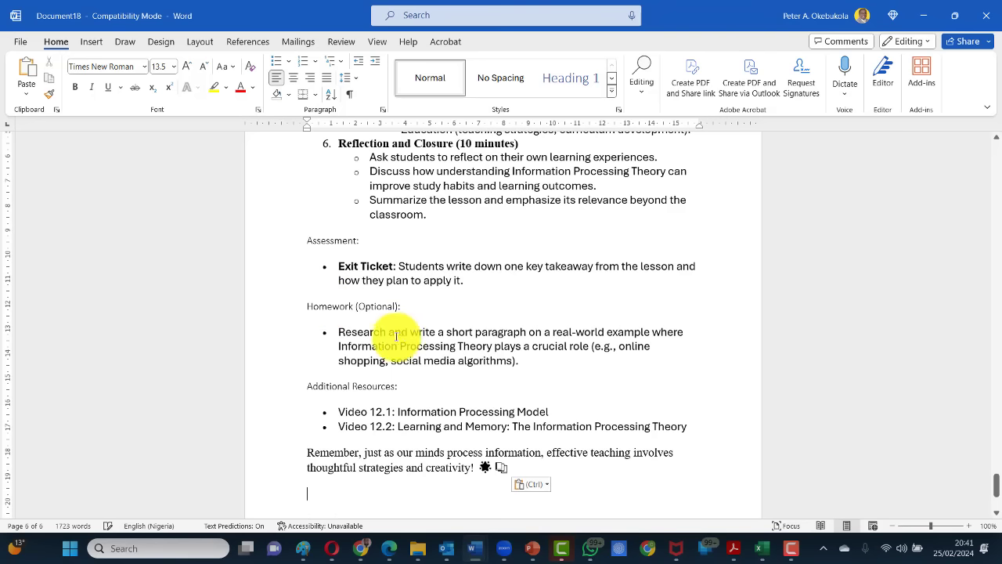
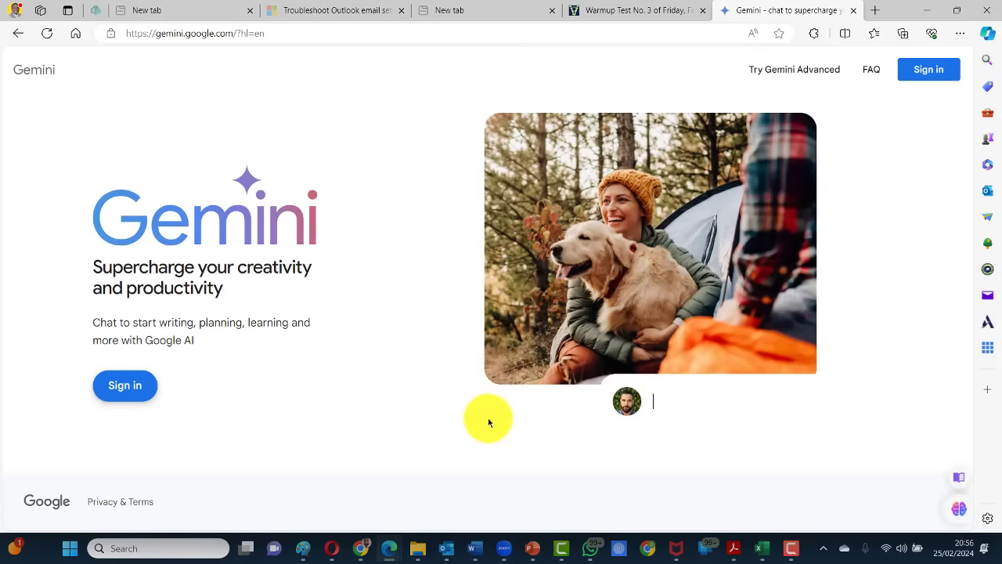
# - Sign in to Gemini with a saved Google account and send "I need a lesson note on Information processing and its roles in society"
pyautogui.click(144, 385)
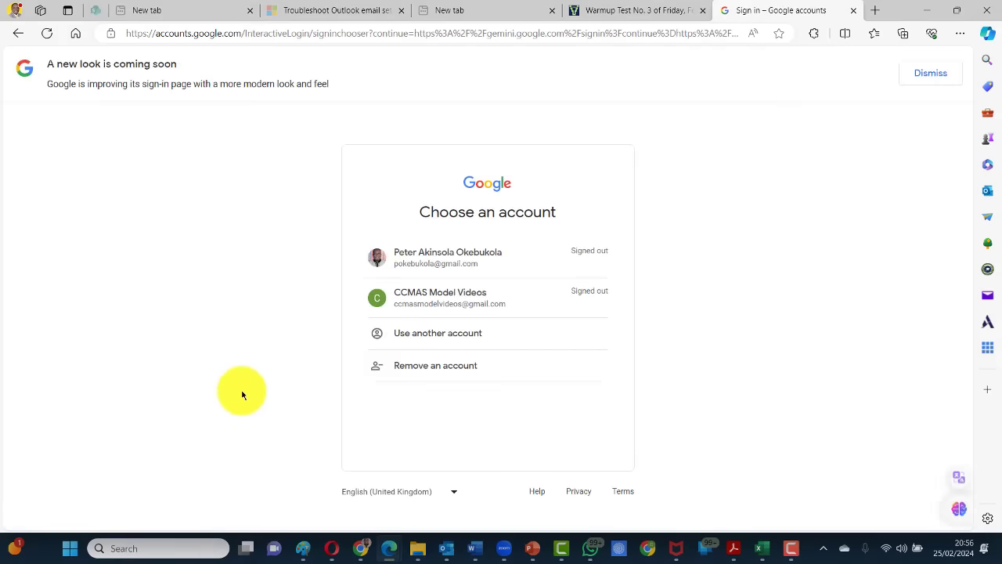
pyautogui.click(454, 259)
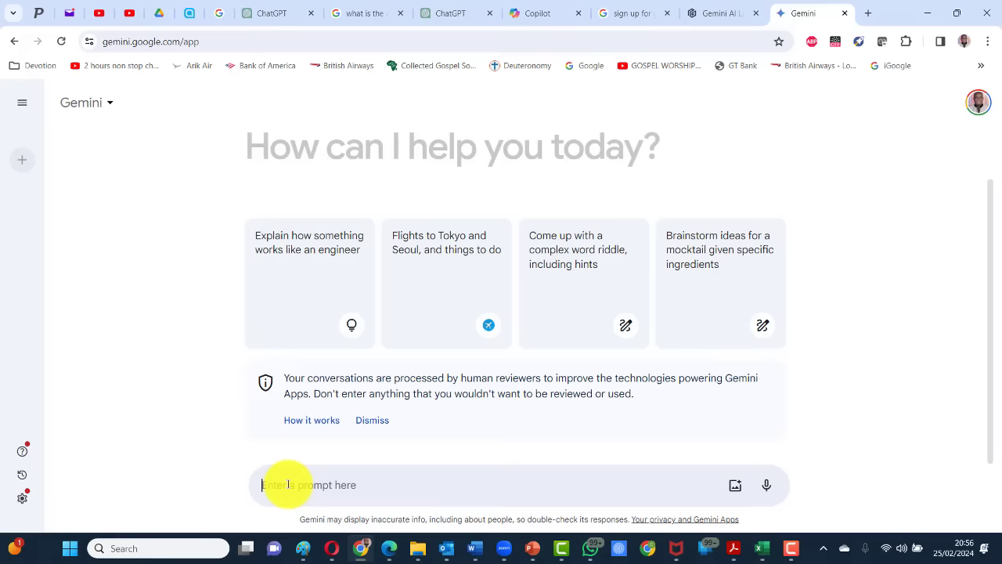
pyautogui.write('I need a lesson note on Information processing and its roles in society')
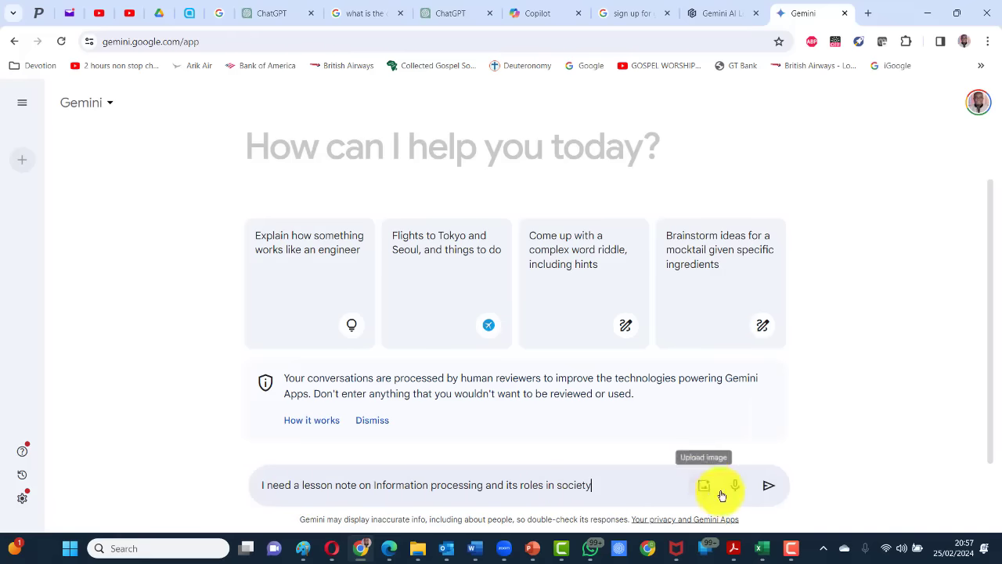
pyautogui.click(767, 487)
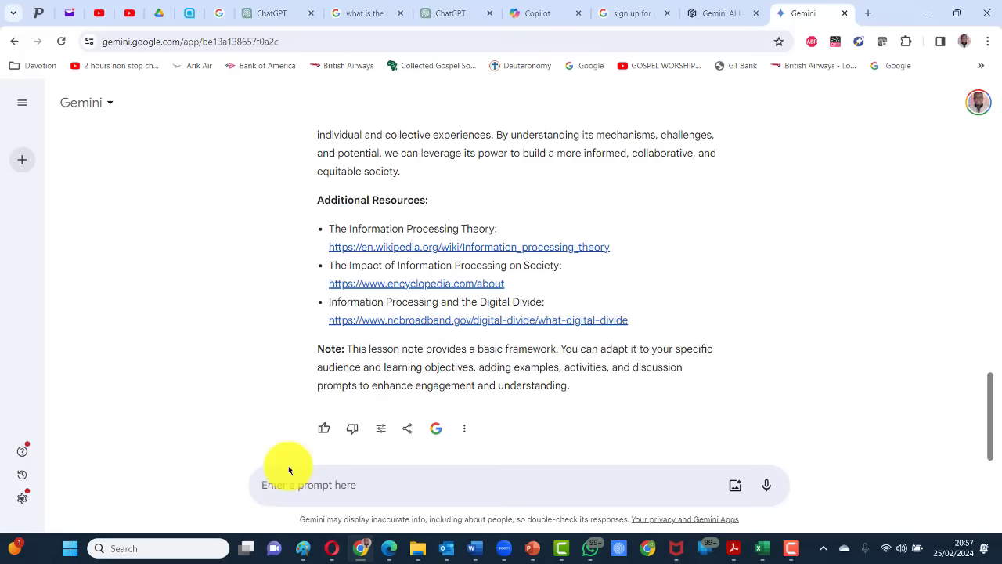
# - Draft the follow-up prompt "It is a lesson note for a teacher that I need" without sending it, and copy Gemini's first response
pyautogui.write('It is a lesson note for a teacher that I need')
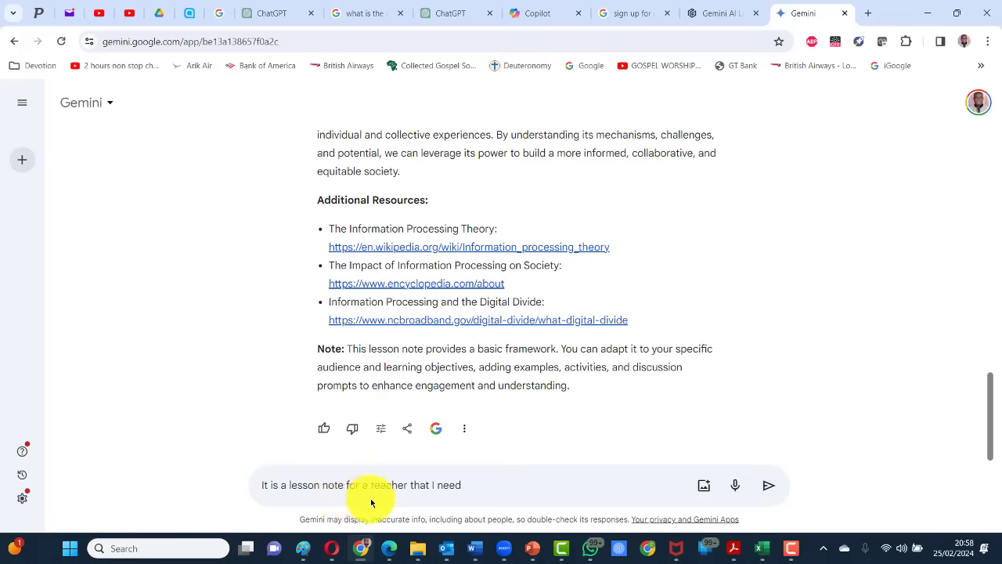
pyautogui.click(465, 429)
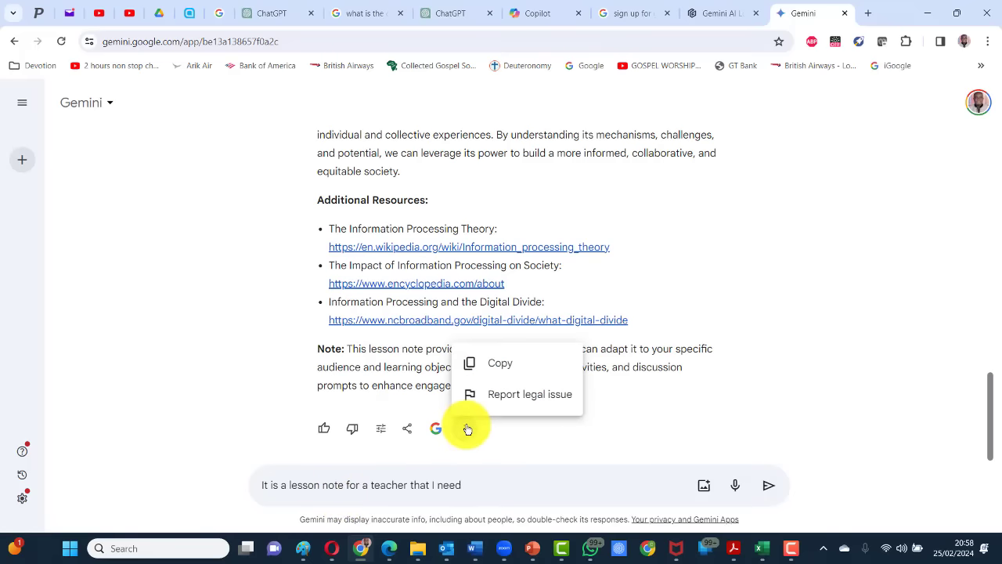
pyautogui.click(618, 432)
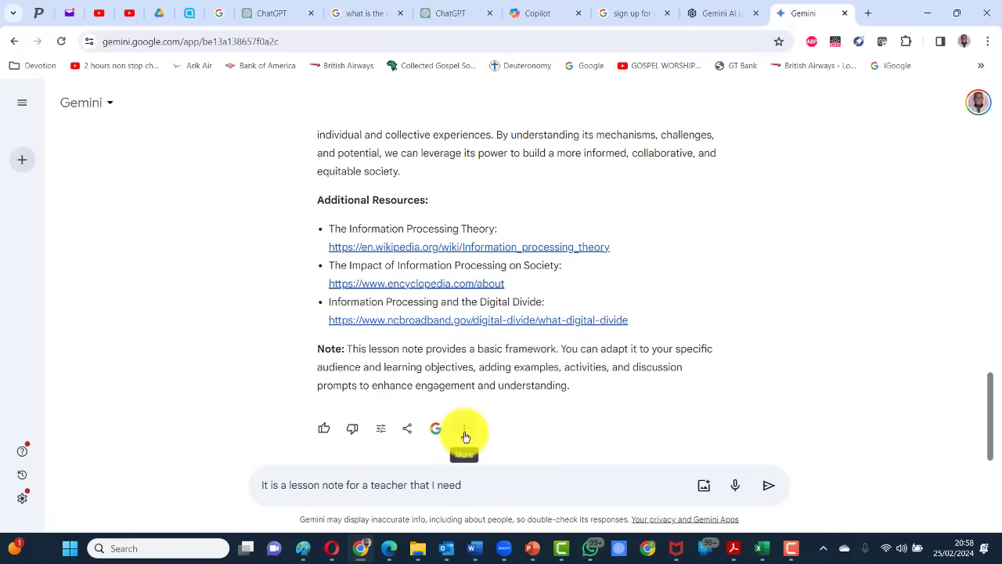
pyautogui.click(465, 433)
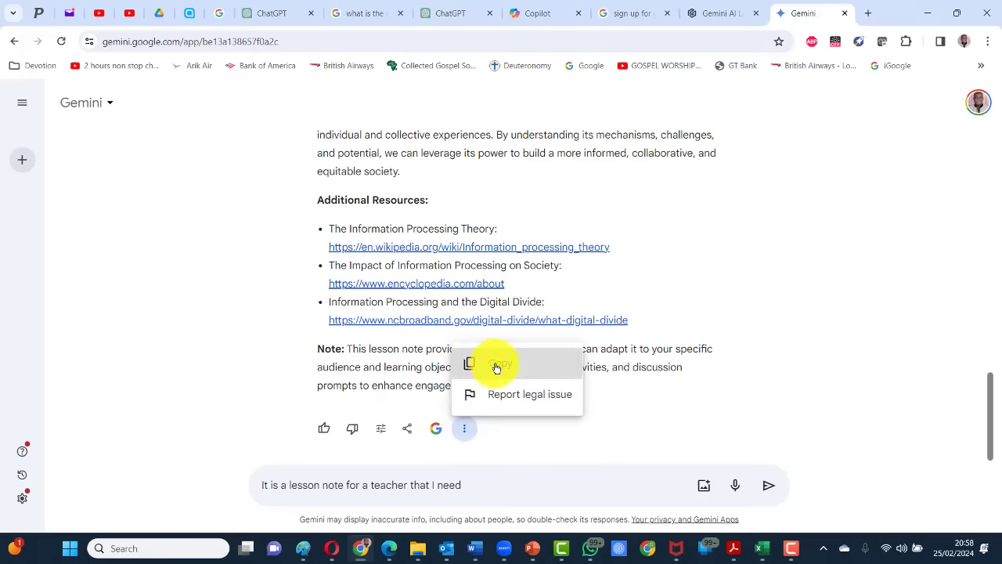
pyautogui.click(495, 366)
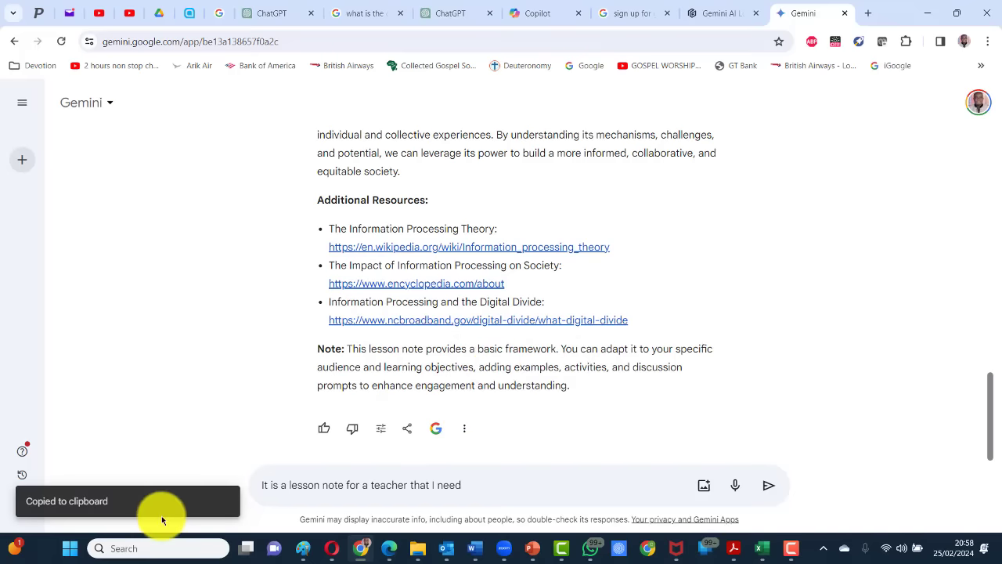
# - Switch to Word, start a new page at the end of the document and enter the heading "Lesson note by Google Gemini"
pyautogui.hotkey('alt', 'Tab')
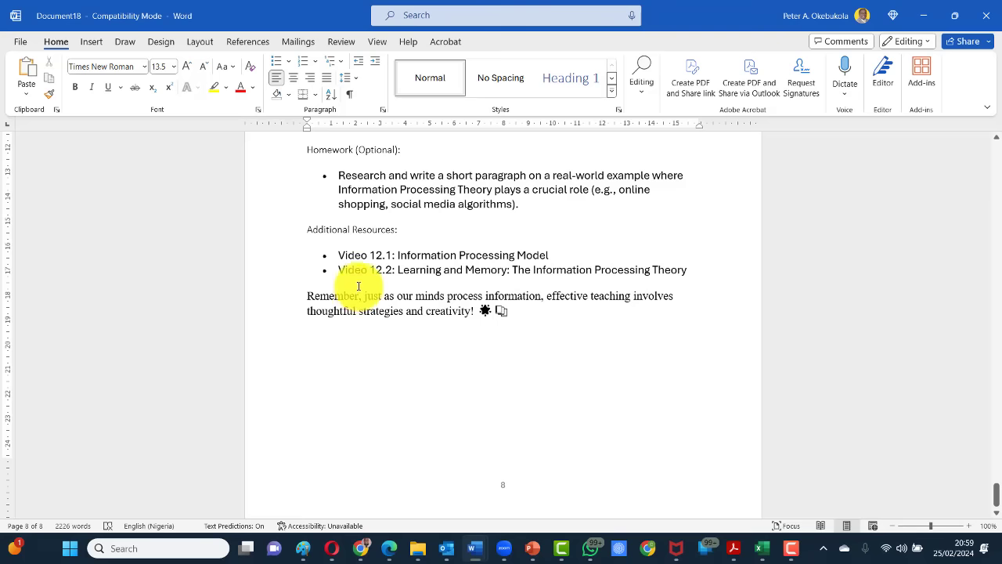
pyautogui.hotkey('ctrl', 'Return')
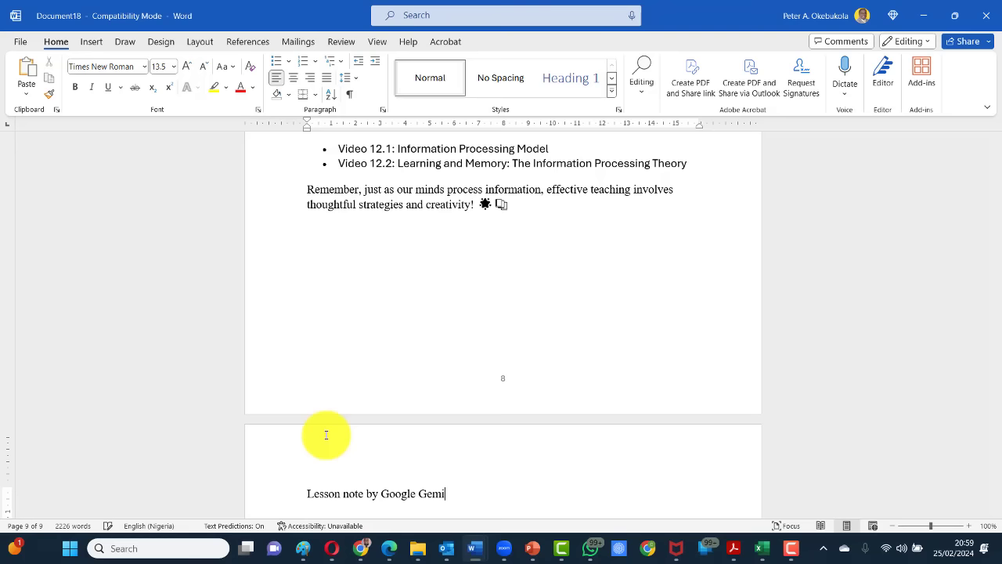
pyautogui.press('Return')
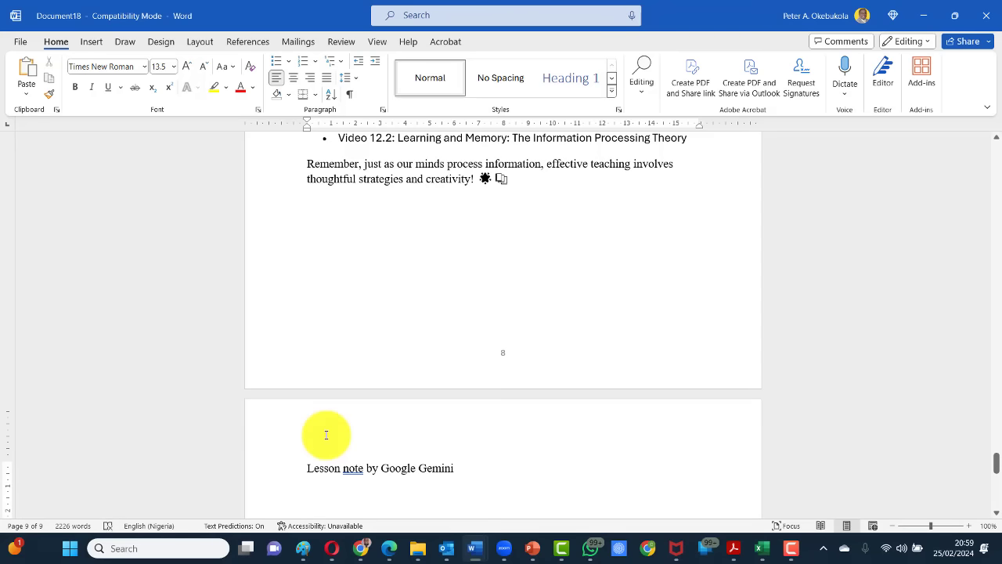
# - Centre the "Lesson note by Google Gemini" heading, make it bold and enlarge its font size to 21.5
pyautogui.hotkey('shift', 'Down')
pyautogui.hotkey('ctrl', 'e')
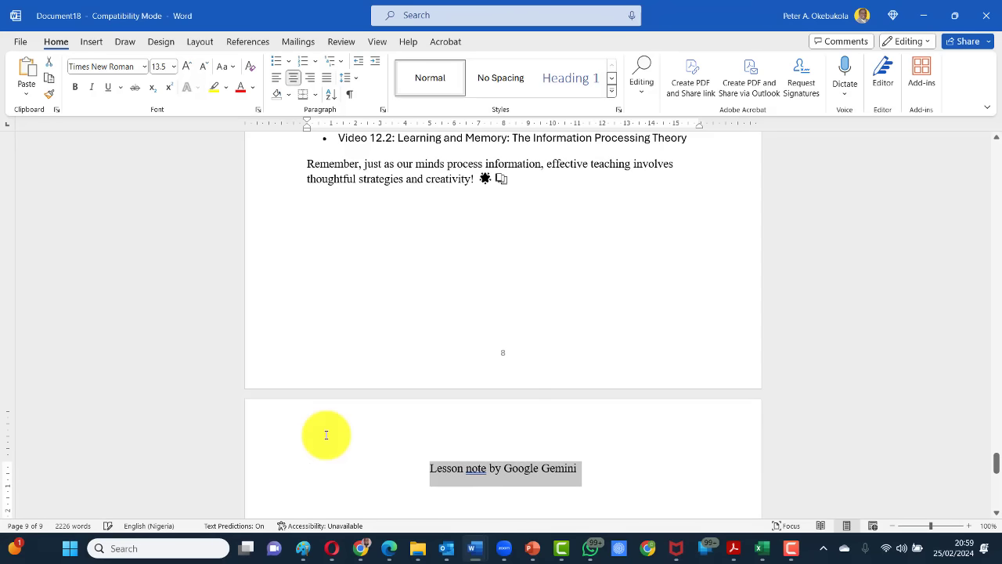
pyautogui.hotkey('ctrl', 'b')
pyautogui.hotkey('ctrl', ']')
pyautogui.hotkey('ctrl', ']')
pyautogui.hotkey('ctrl', ']')
pyautogui.hotkey('ctrl', ']')
pyautogui.hotkey('ctrl', ']')
pyautogui.hotkey('ctrl', ']')
pyautogui.hotkey('ctrl', ']')
pyautogui.hotkey('ctrl', ']')
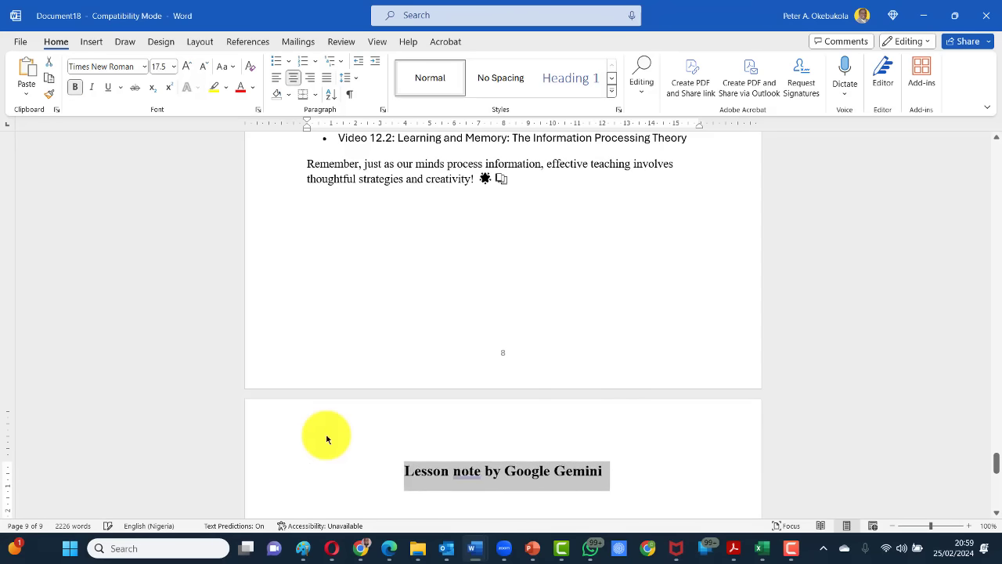
pyautogui.moveTo(515, 465)
pyautogui.click(522, 490)
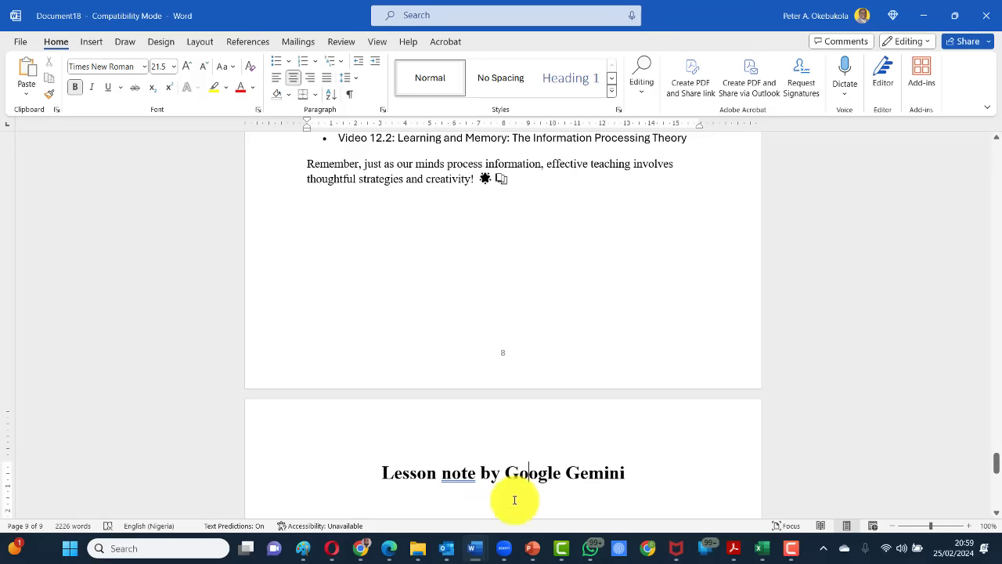
# - Paste the copied Gemini response on a new line below the "Lesson note by Google Gemini" heading and look through it
pyautogui.click(635, 473)
pyautogui.press('Return')
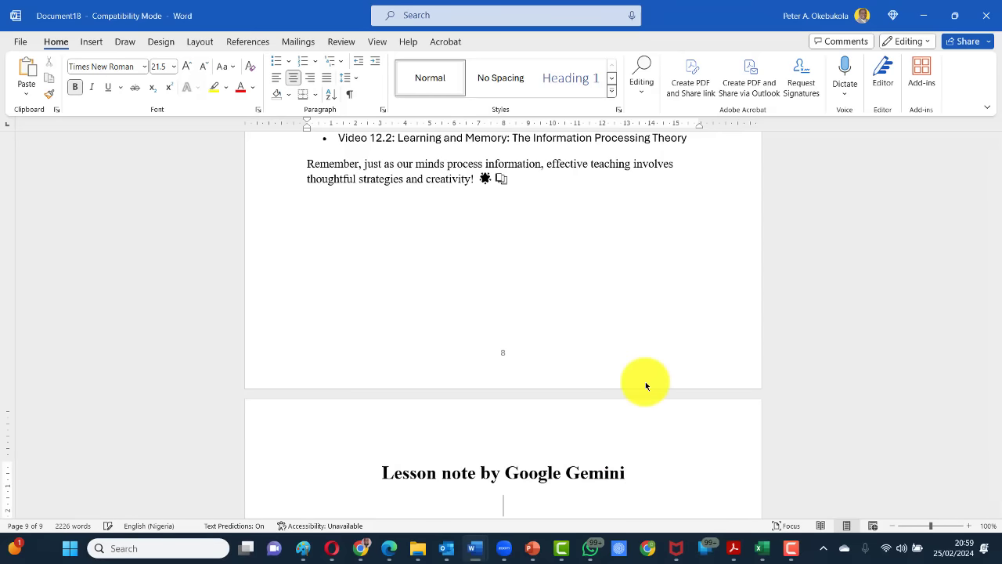
pyautogui.hotkey('ctrl', 'v')
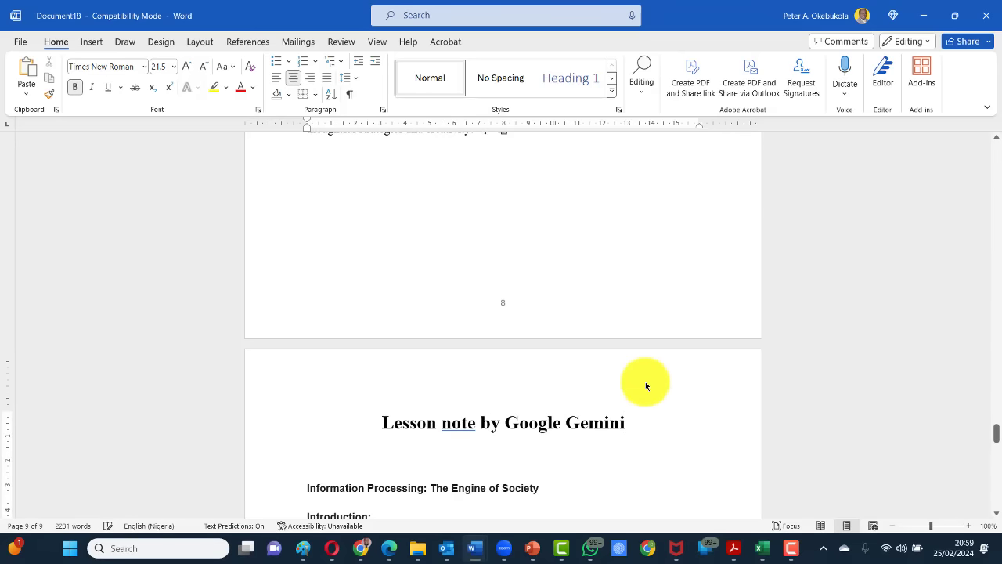
pyautogui.scroll(-10, 437, 420)
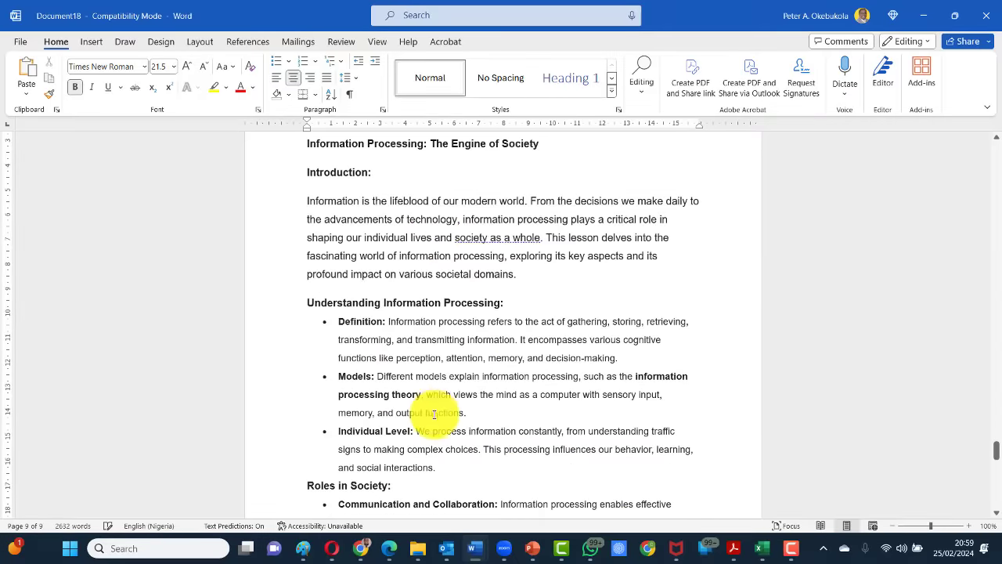
pyautogui.scroll(-10, 437, 409)
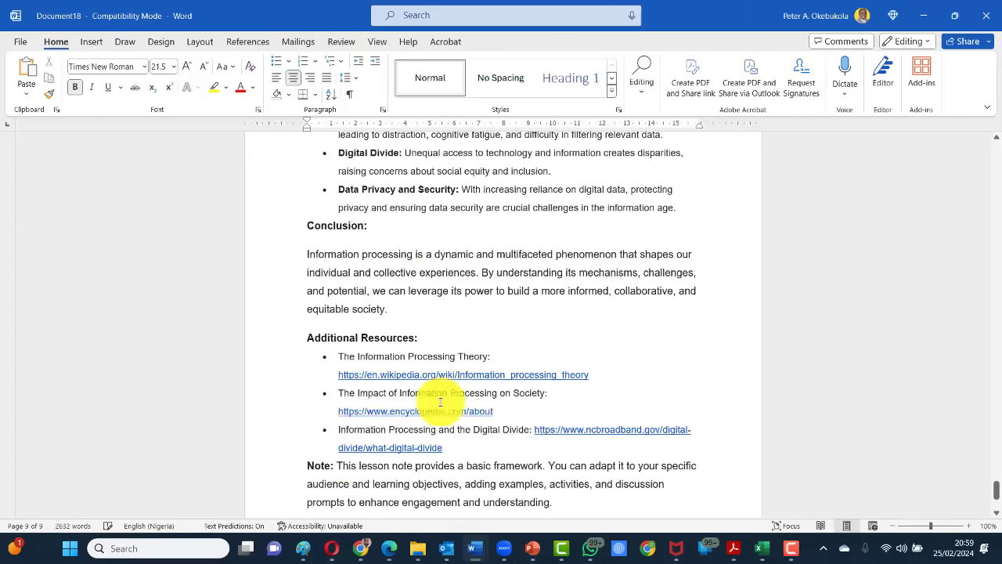
pyautogui.click(367, 384)
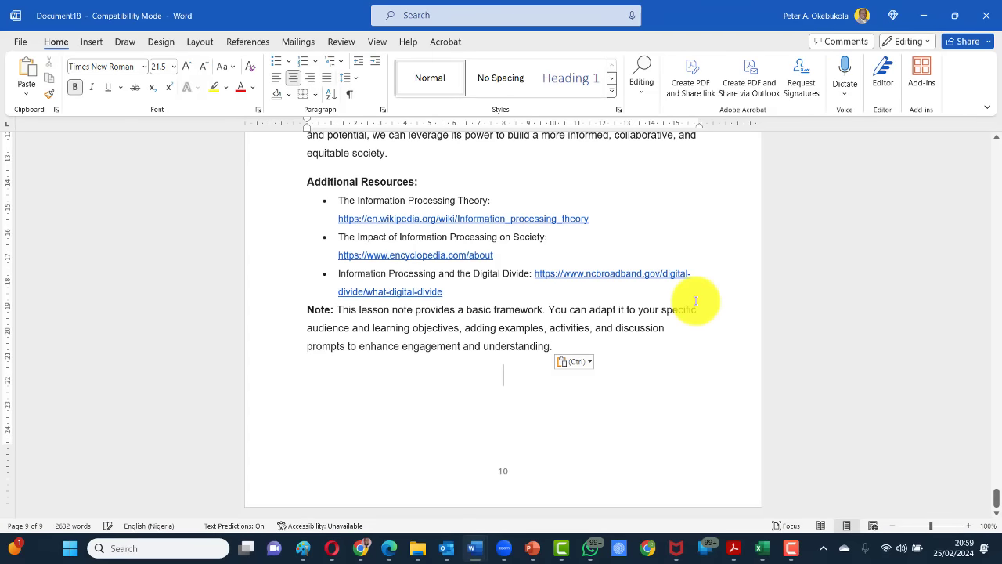
# - Switch back to Gemini, send the drafted prompt asking for a teacher's lesson note, and go through the response
pyautogui.hotkey('alt', 'Tab')
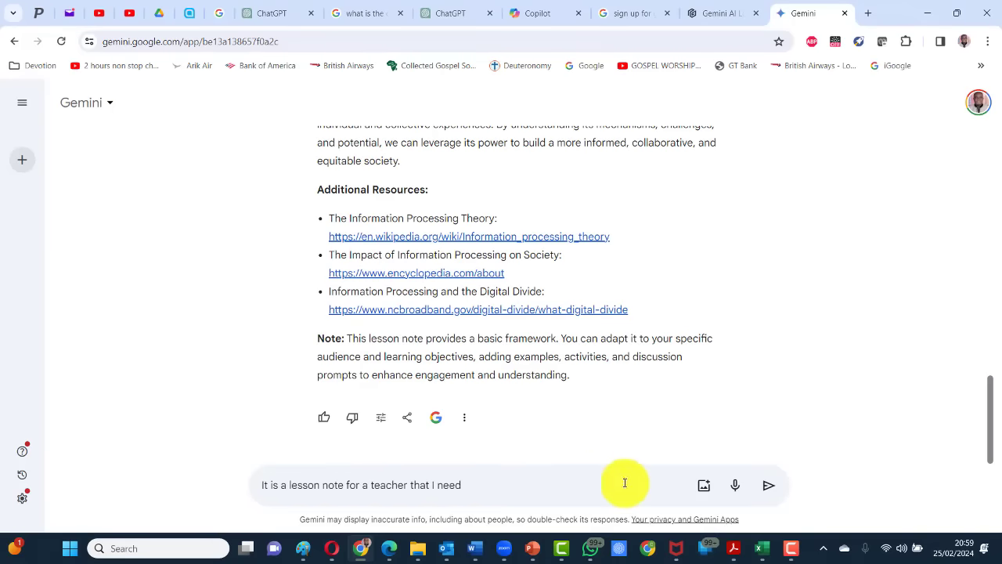
pyautogui.click(763, 484)
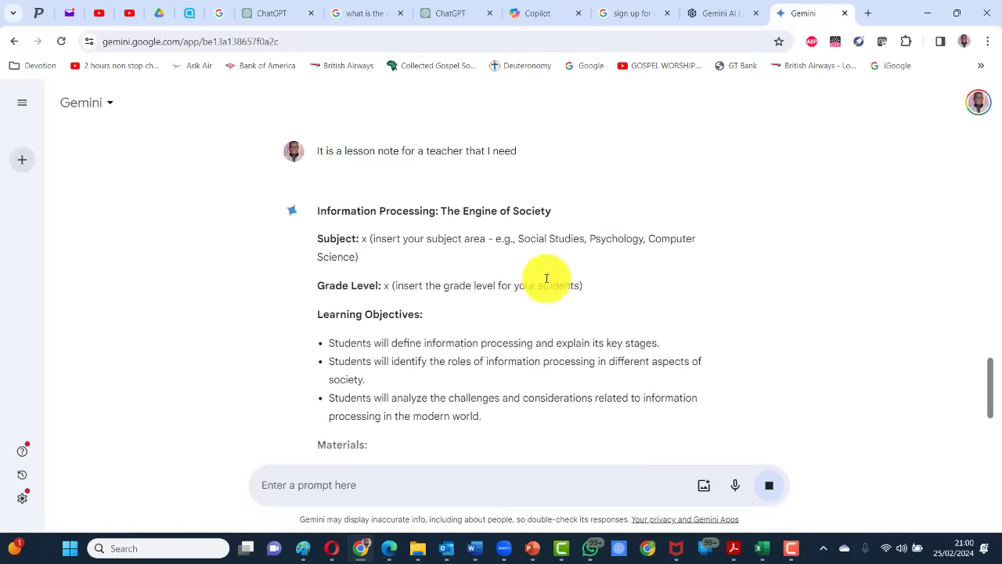
pyautogui.scroll(-5, 493, 333)
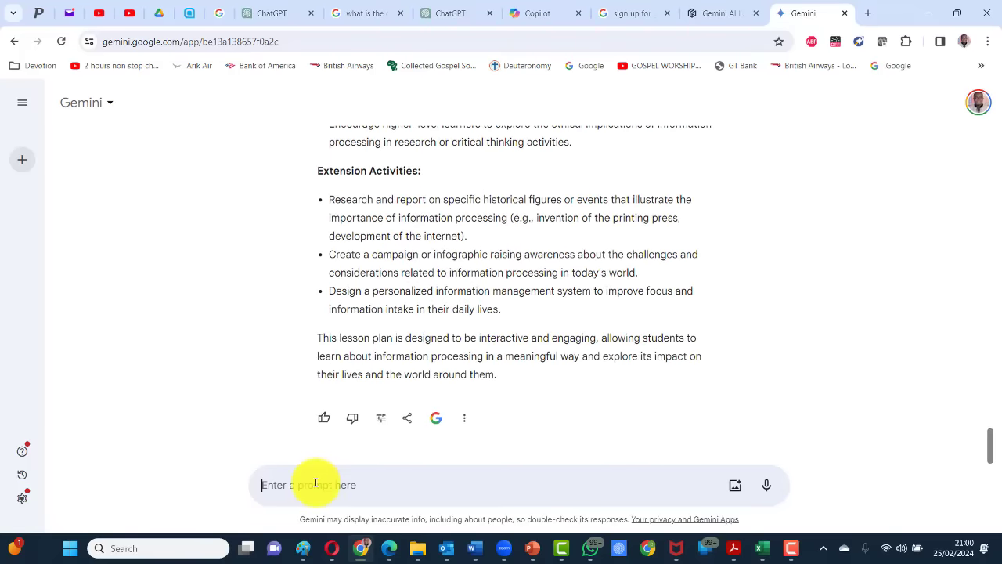
# - Send Gemini the follow-up prompt "I need for postgraduate students"
pyautogui.write('I nee')
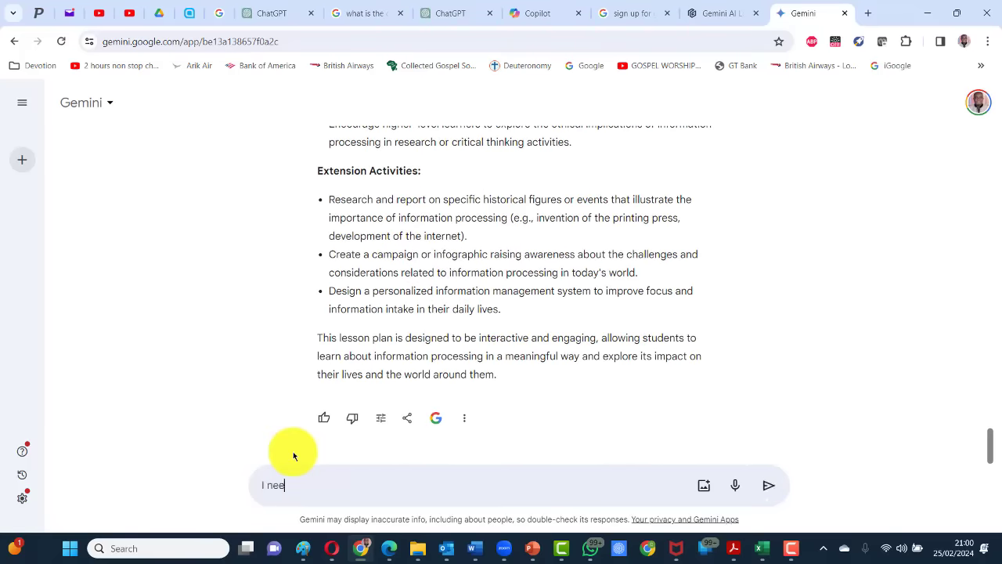
pyautogui.write('d for postgraduate students')
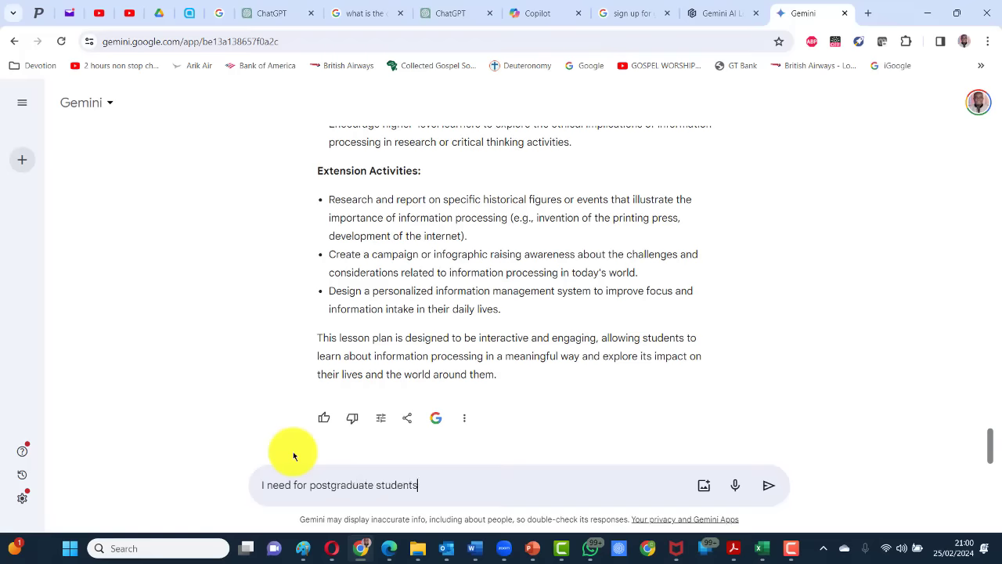
pyautogui.press('Return')
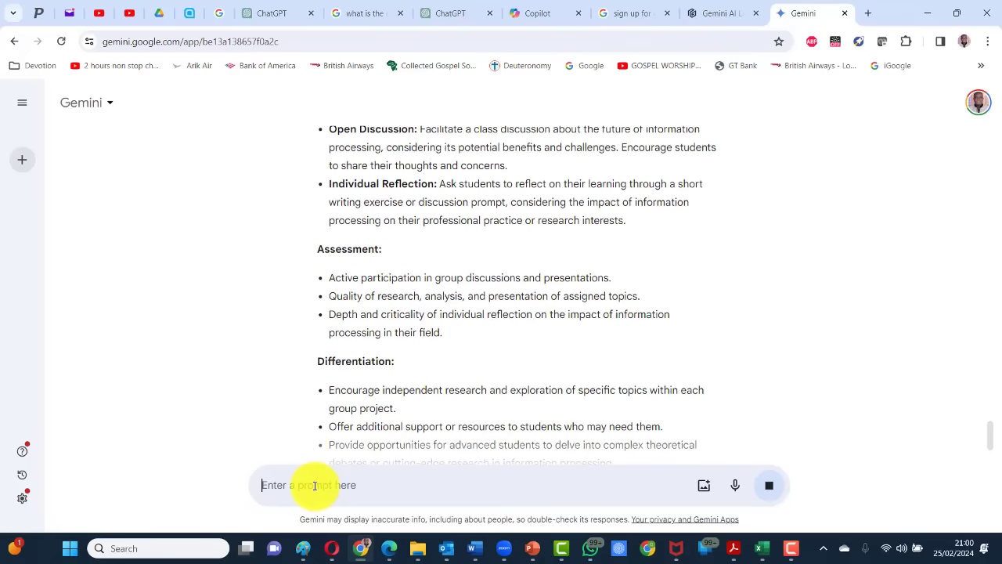
# - Send Gemini the prompt "Can you provide some some images" and look through the images in its response
pyautogui.write('an you provide some some images')
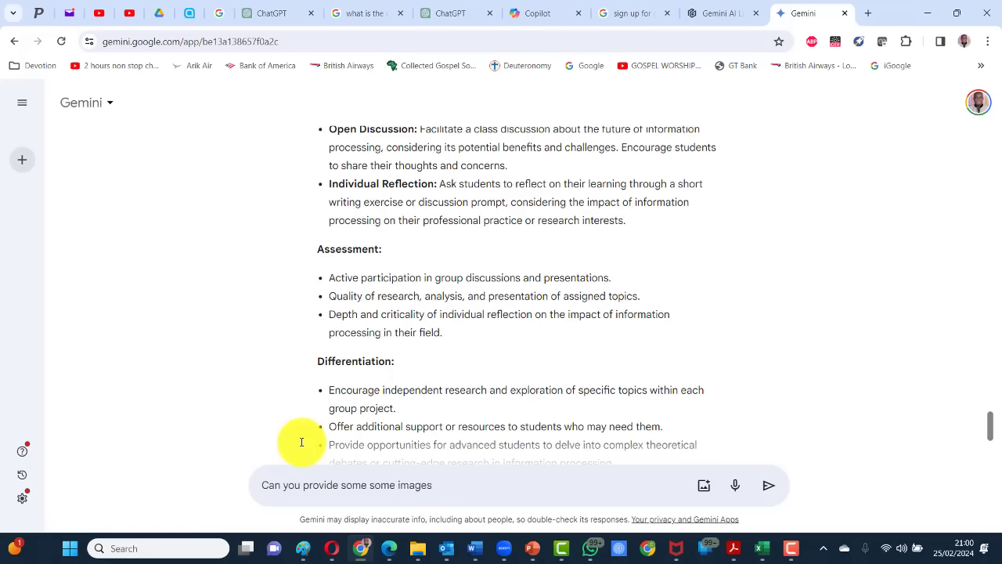
pyautogui.press('Return')
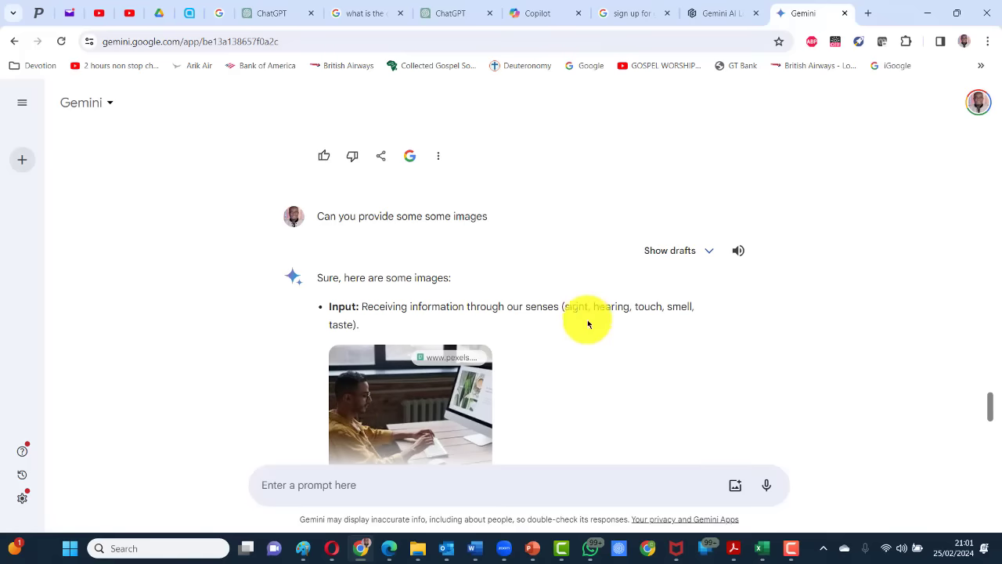
pyautogui.scroll(-1, 374, 246)
pyautogui.scroll(-2, 470, 267)
pyautogui.scroll(-7, 472, 268)
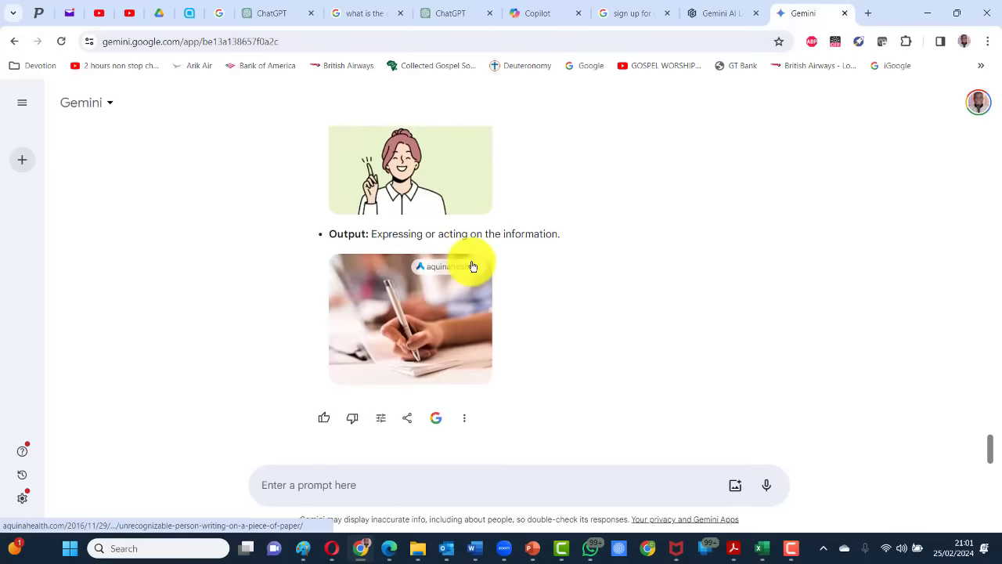